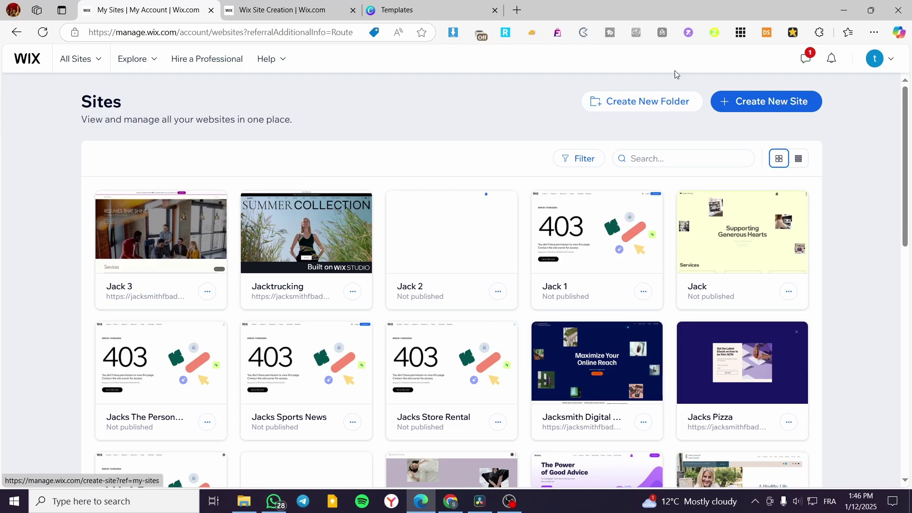
- Start a new site on the Wix Editor and choose to set it up without the AI chat
{"action": "left_click", "coordinate": [265, 3]}
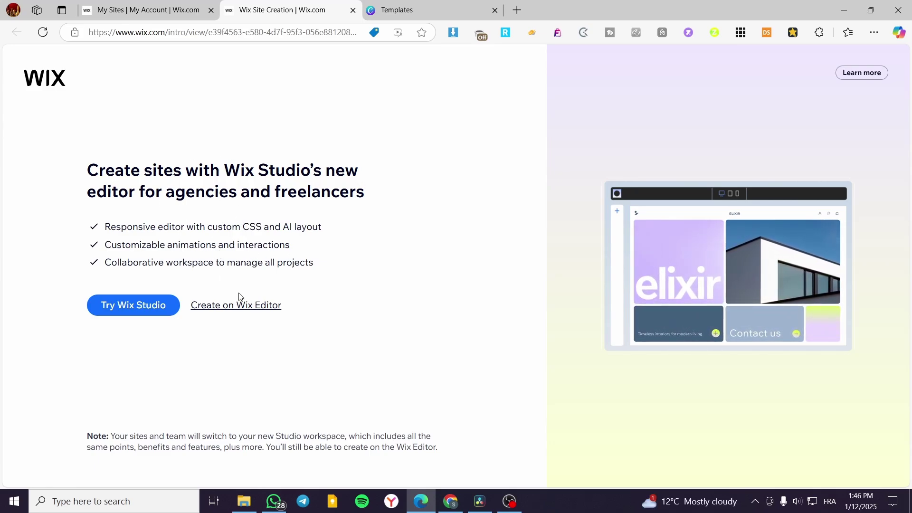
{"action": "left_click", "coordinate": [236, 305]}
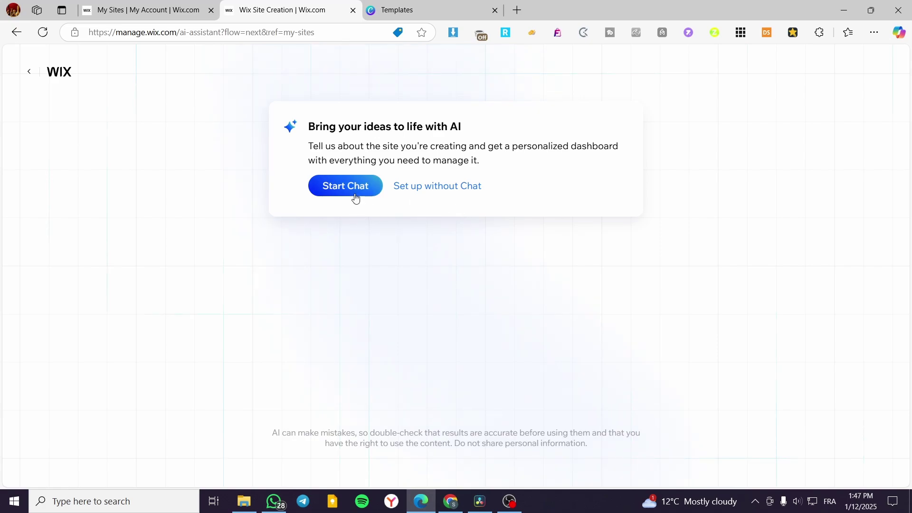
{"action": "left_click", "coordinate": [443, 192]}
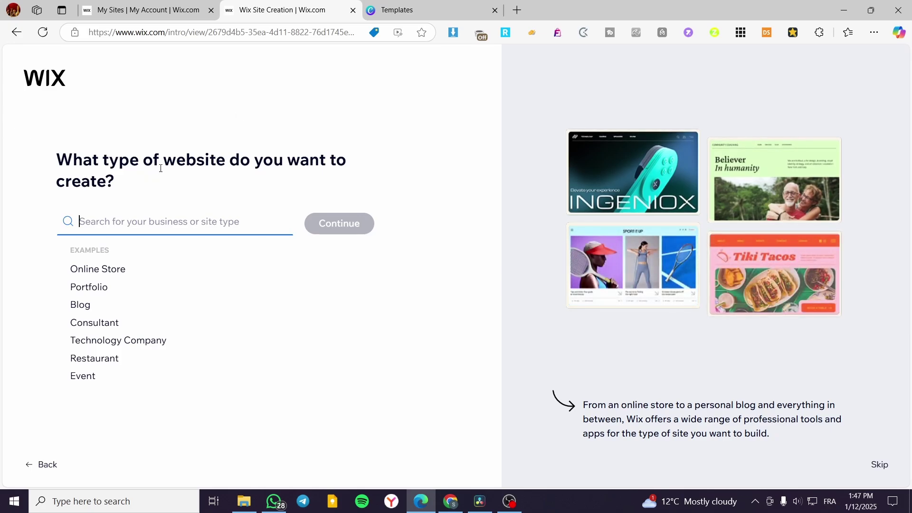
- Search the website types for "vacation rental" and choose Vacation Home Rental Agency
{"action": "left_click", "coordinate": [204, 227]}
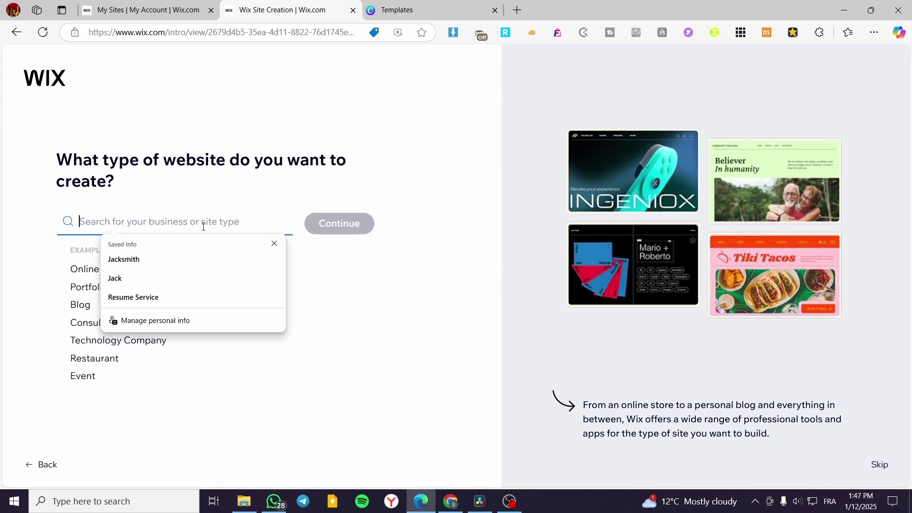
{"action": "left_click", "coordinate": [275, 243]}
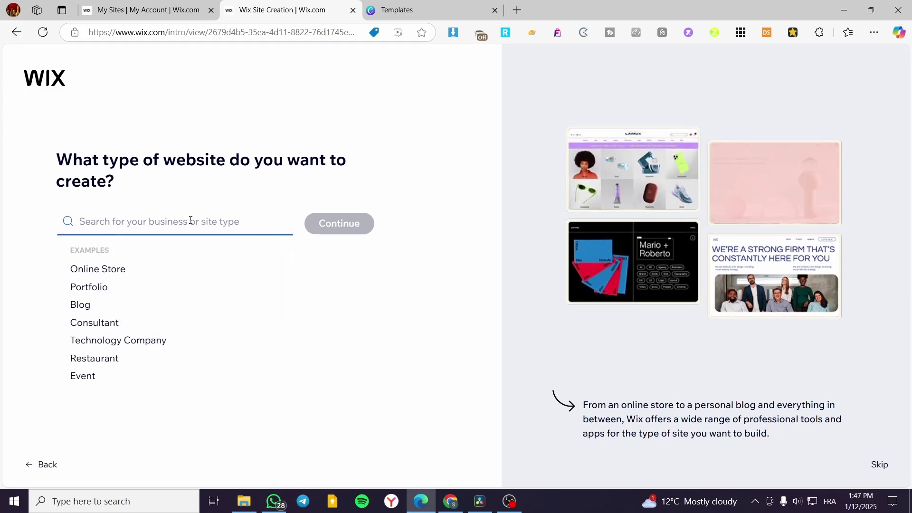
{"action": "type", "text": "va"}
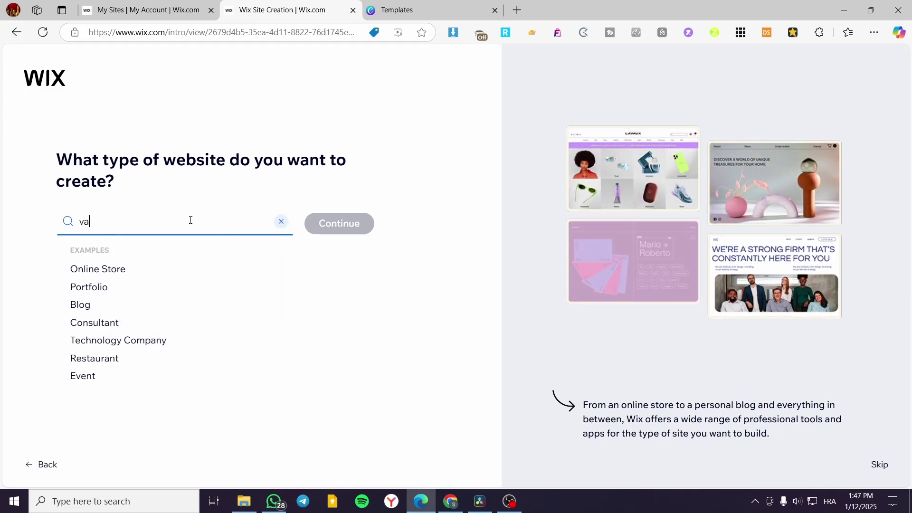
{"action": "type", "text": "cation "}
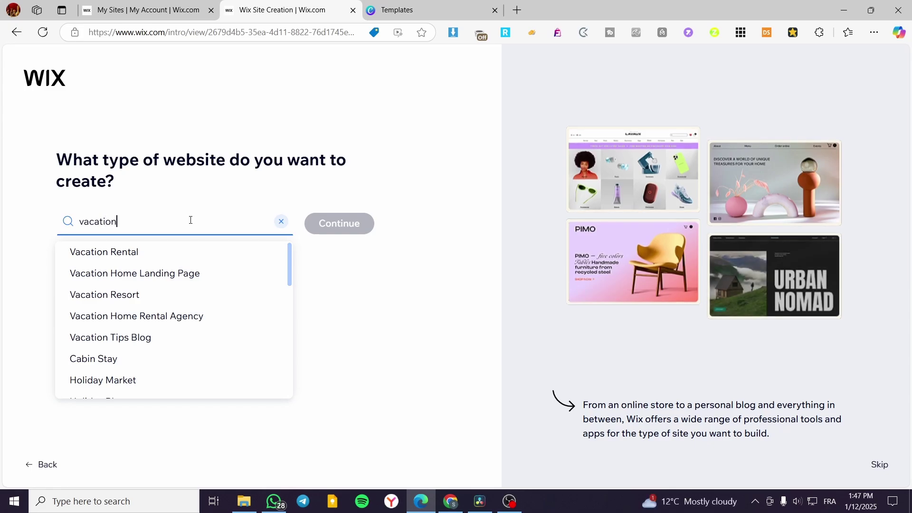
{"action": "type", "text": "res"}
{"action": "key", "text": "BackSpace"}
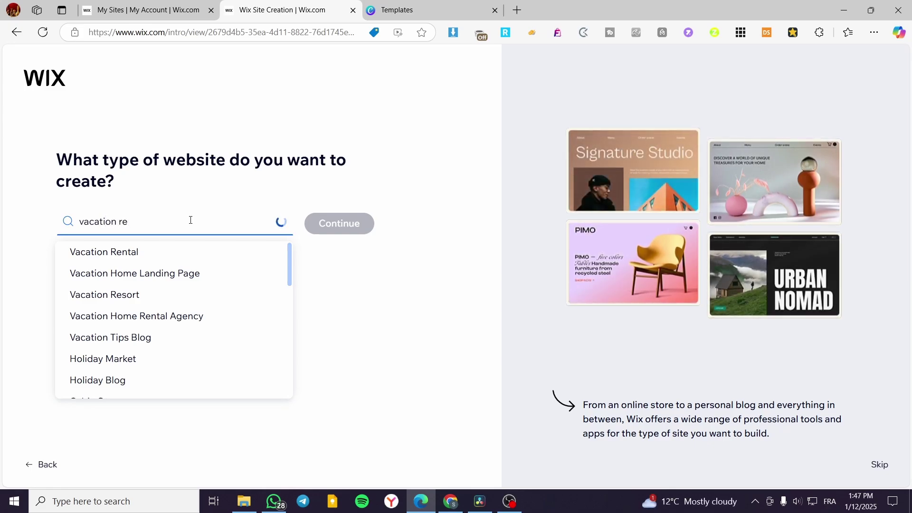
{"action": "type", "text": "ntal"}
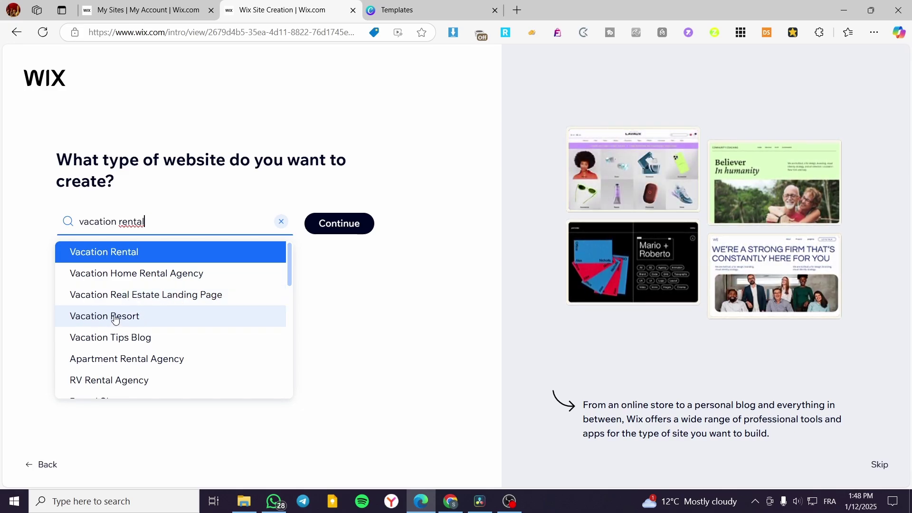
{"action": "scroll", "coordinate": [205, 314], "scroll_direction": "down", "scroll_amount": 3}
{"action": "scroll", "coordinate": [208, 314], "scroll_direction": "down", "scroll_amount": 6}
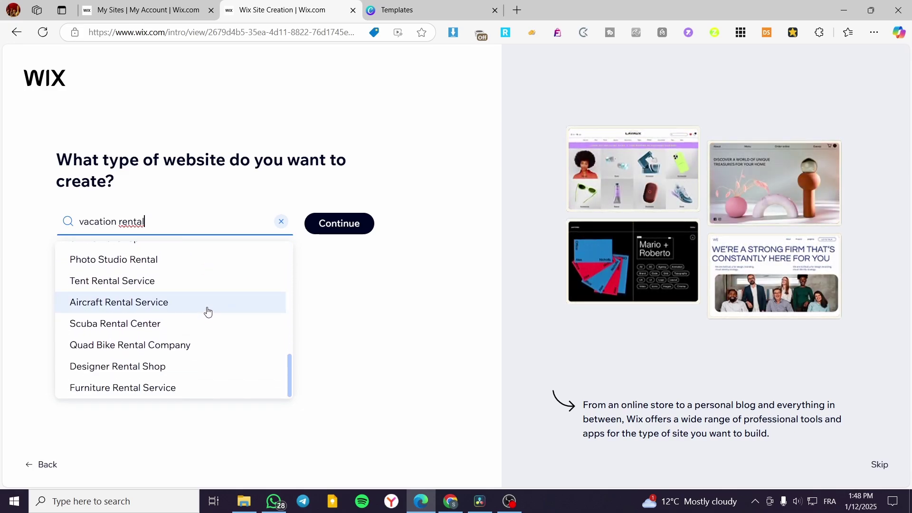
{"action": "scroll", "coordinate": [208, 311], "scroll_direction": "up", "scroll_amount": 9}
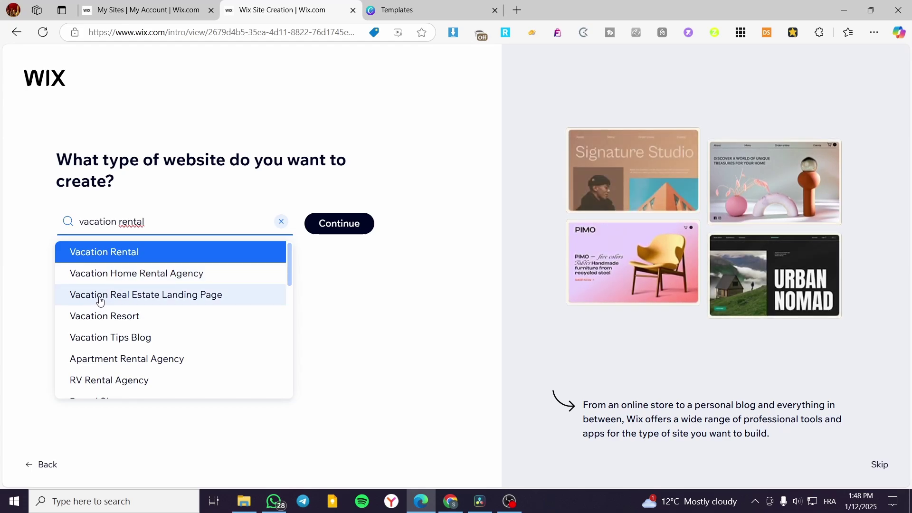
{"action": "left_click", "coordinate": [99, 279]}
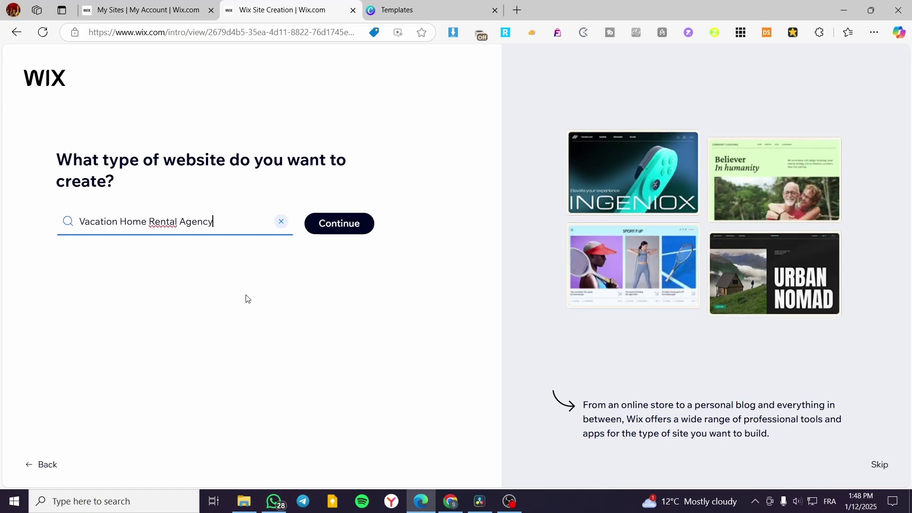
- Change the website type to Vacation Rental and continue to the site setup
{"action": "left_click_drag", "start_coordinate": [216, 222], "coordinate": [129, 222]}
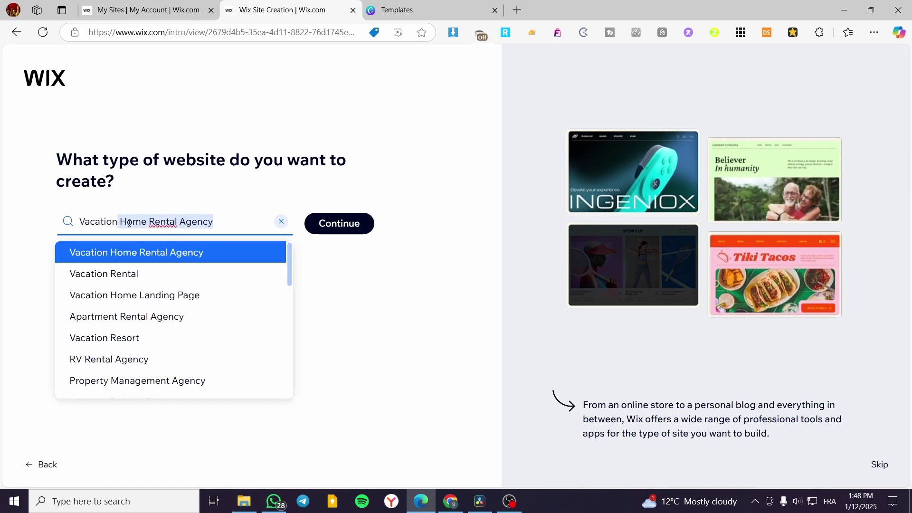
{"action": "key", "text": "BackSpace"}
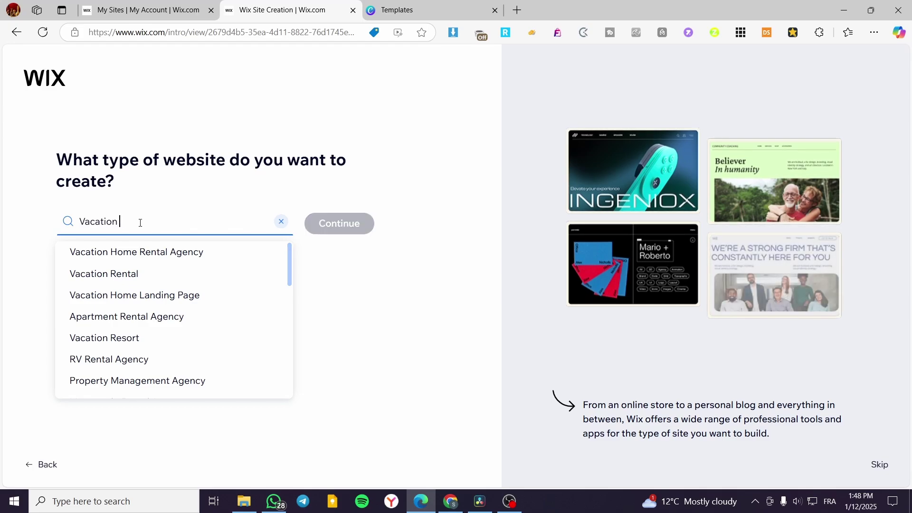
{"action": "type", "text": "rental"}
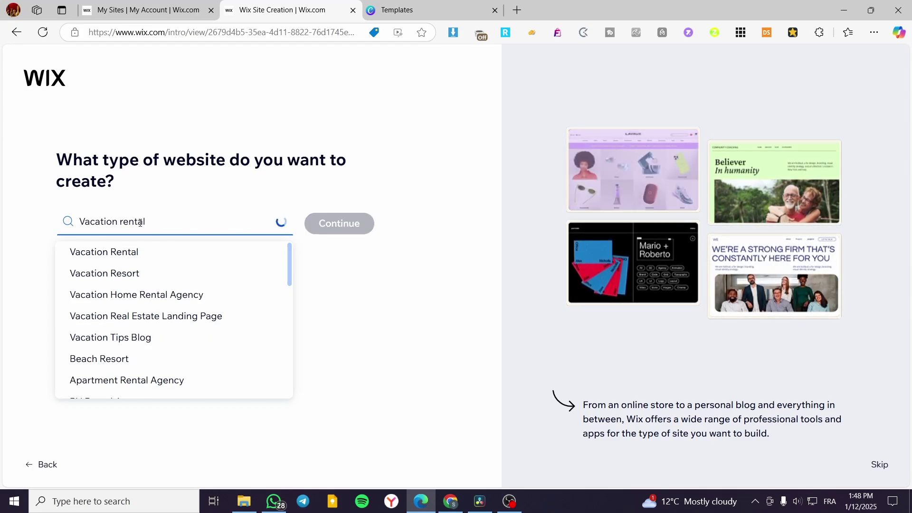
{"action": "key", "text": "ctrl+a"}
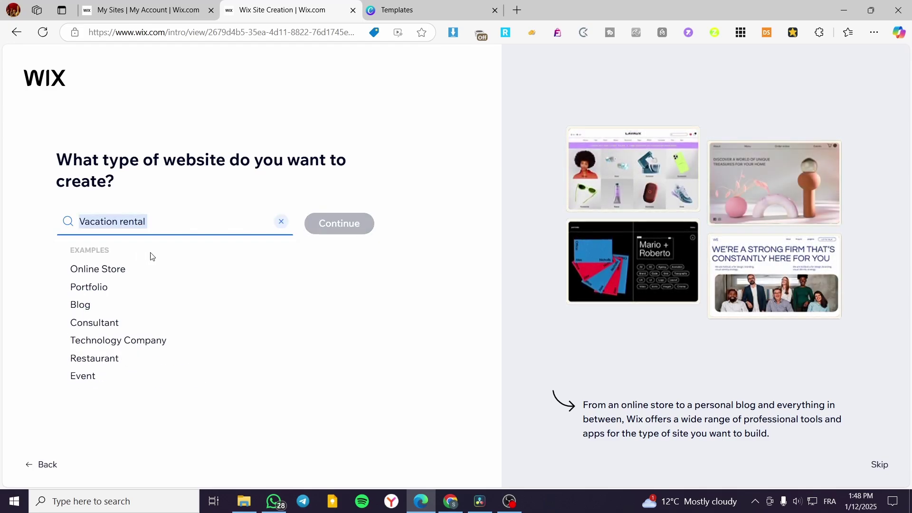
{"action": "type", "text": "Vacation Rental"}
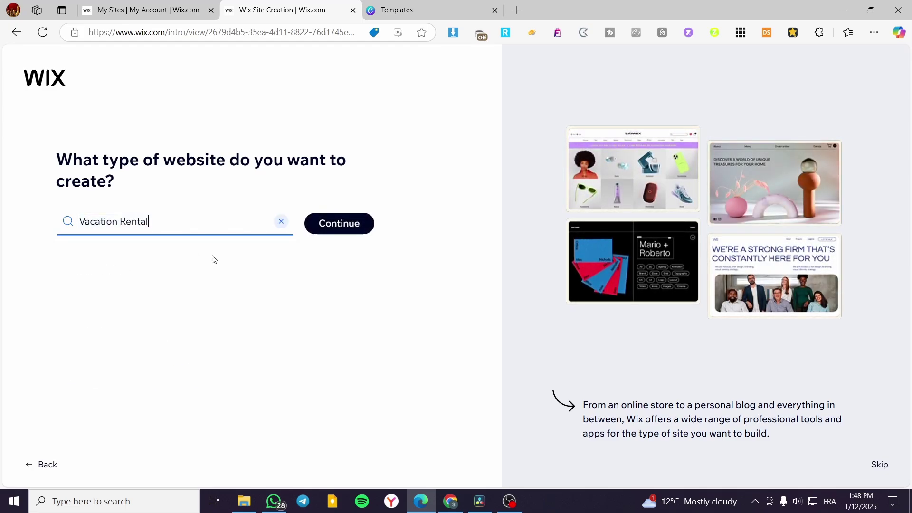
{"action": "left_click", "coordinate": [336, 224]}
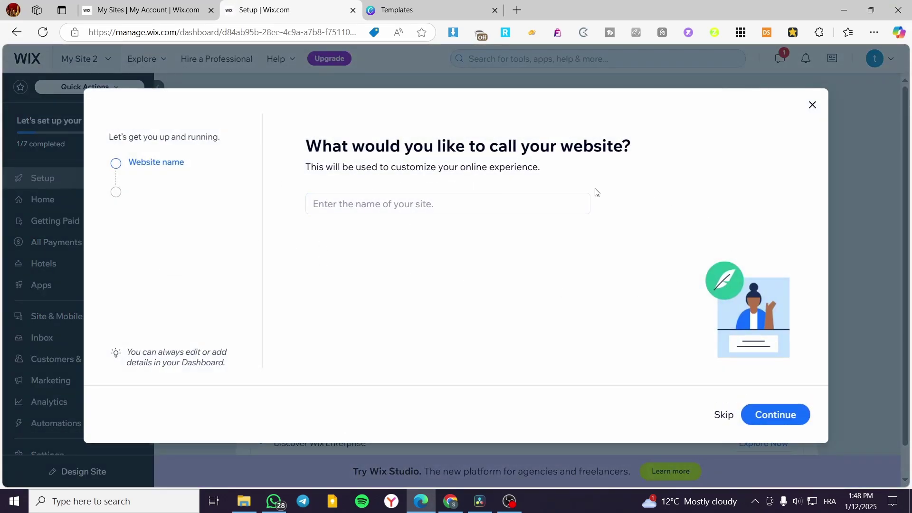
- Name the website "Jack's vacation houses rental" and continue to the app selection
{"action": "left_click", "coordinate": [419, 207]}
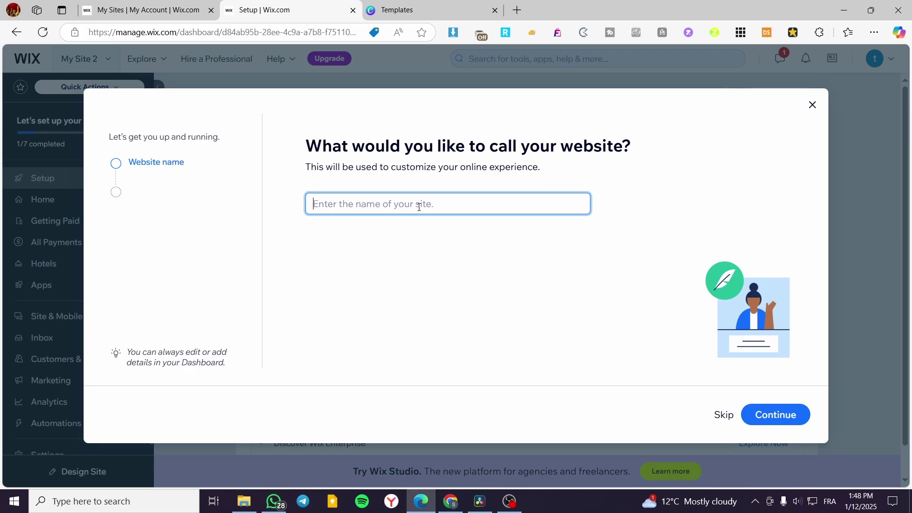
{"action": "type", "text": "Jac"}
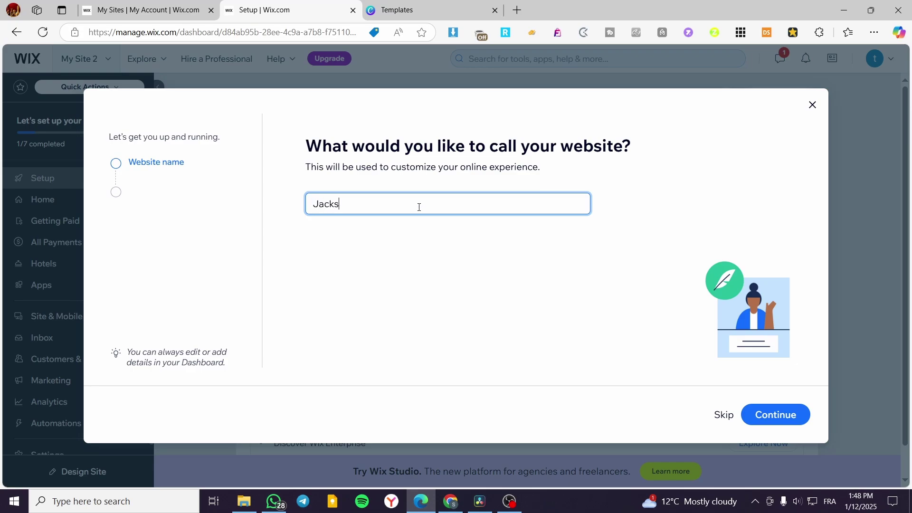
{"action": "type", "text": "k's r"}
{"action": "type", "text": "vaca"}
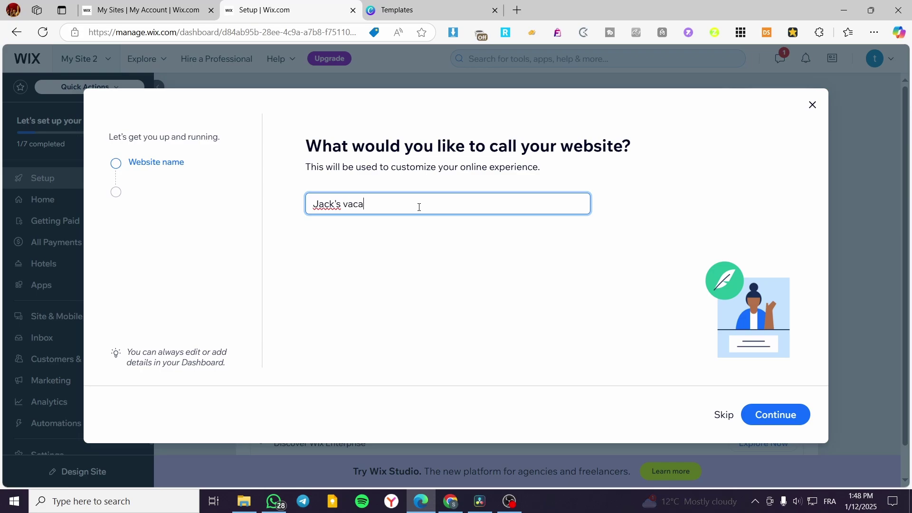
{"action": "type", "text": "tion houses rental"}
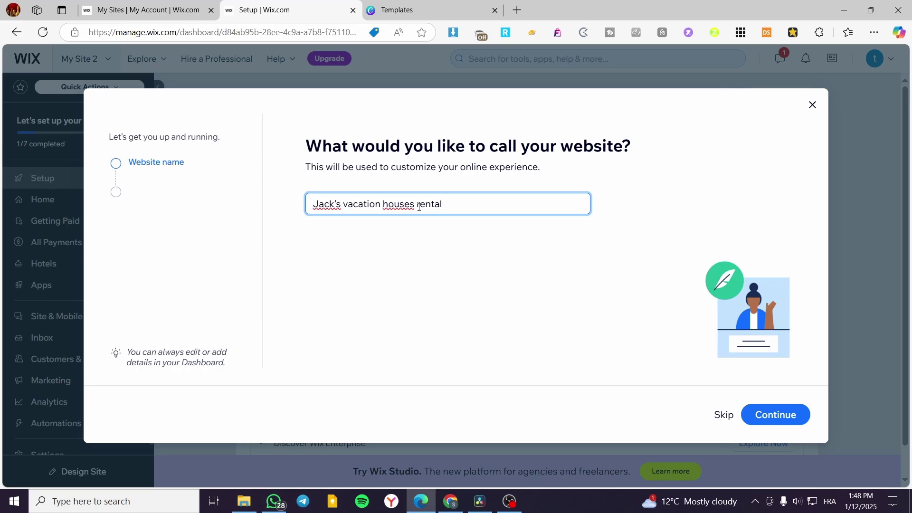
{"action": "left_click", "coordinate": [764, 412]}
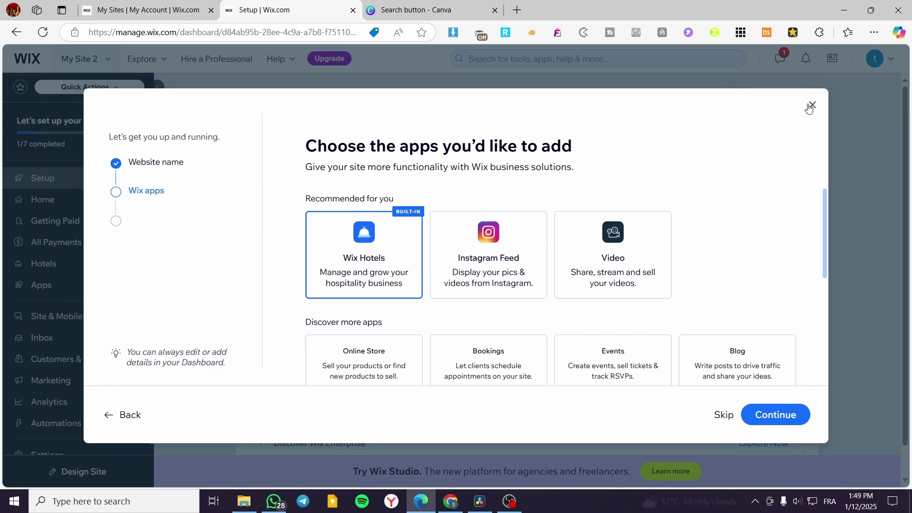
- Select the Instagram Feed, Events, Bookings, Forms, Chat and Pricing Plans apps for the site
{"action": "left_click", "coordinate": [472, 276]}
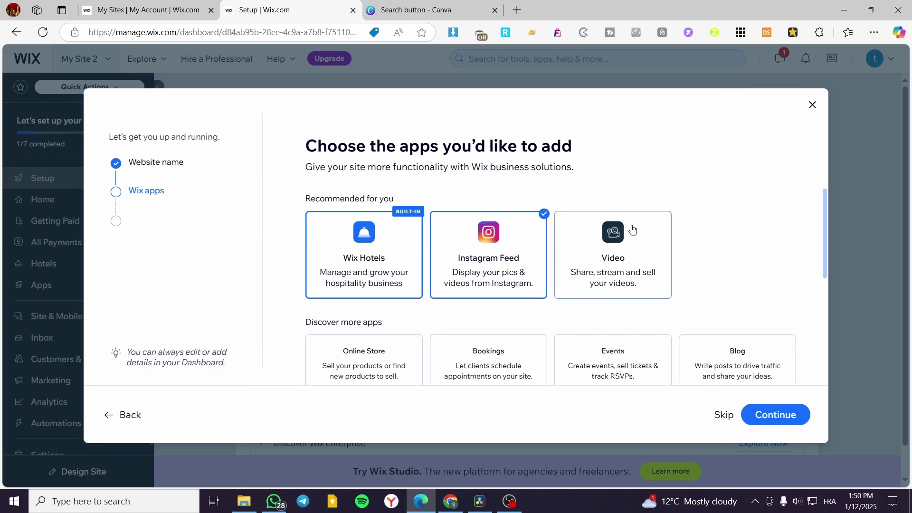
{"action": "scroll", "coordinate": [624, 233], "scroll_direction": "down", "scroll_amount": 1}
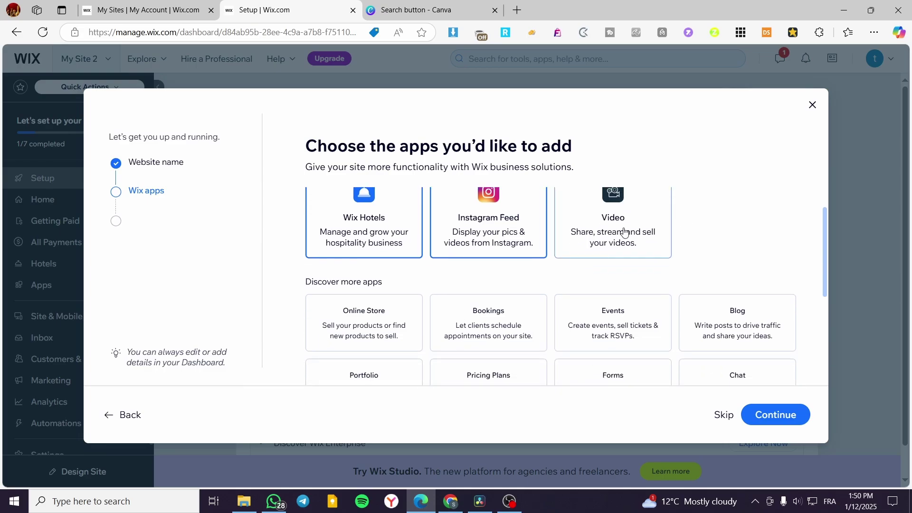
{"action": "scroll", "coordinate": [625, 233], "scroll_direction": "down", "scroll_amount": 2}
{"action": "left_click", "coordinate": [623, 236]}
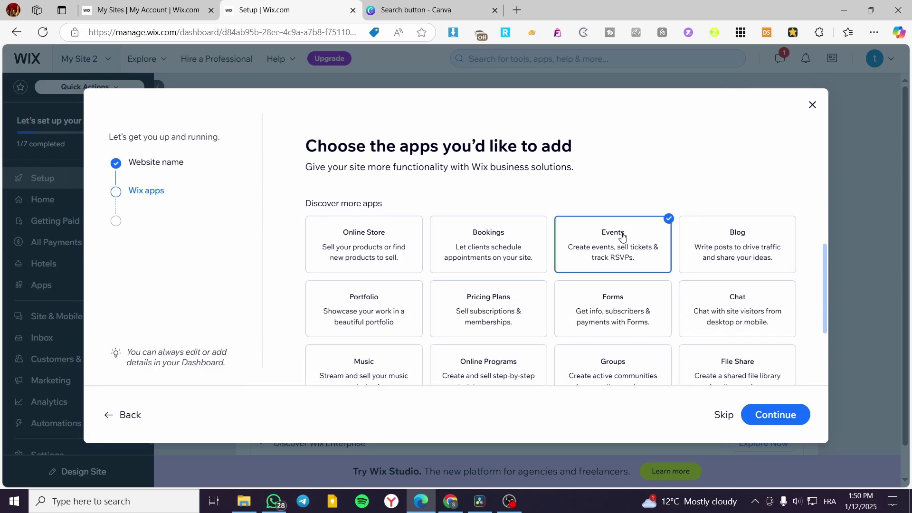
{"action": "left_click", "coordinate": [487, 257]}
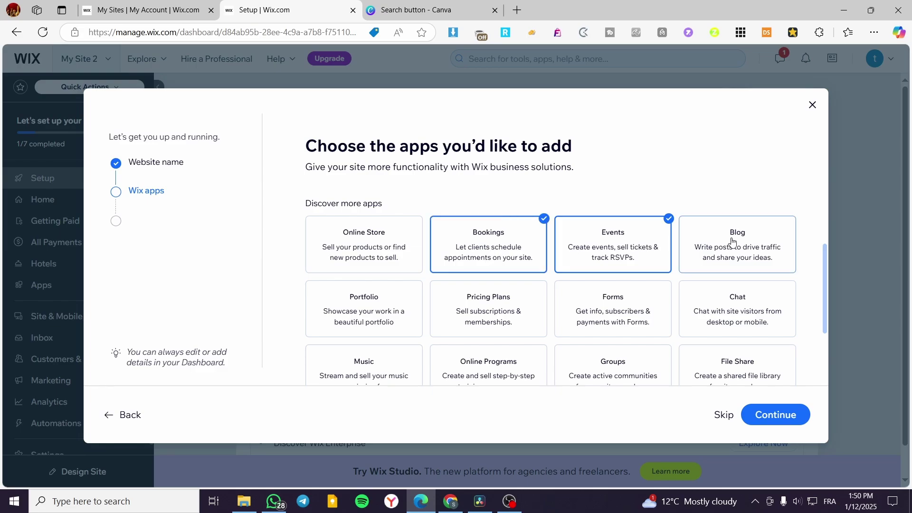
{"action": "left_click", "coordinate": [614, 315]}
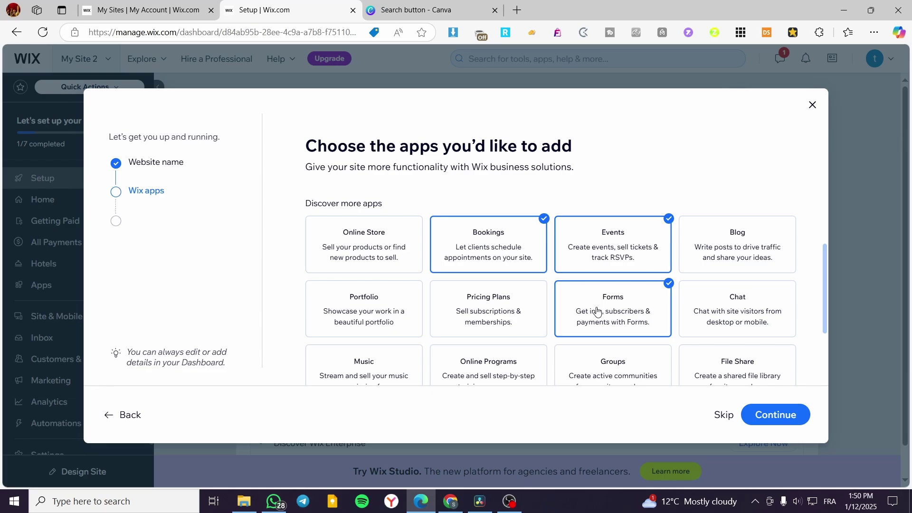
{"action": "left_click", "coordinate": [737, 304]}
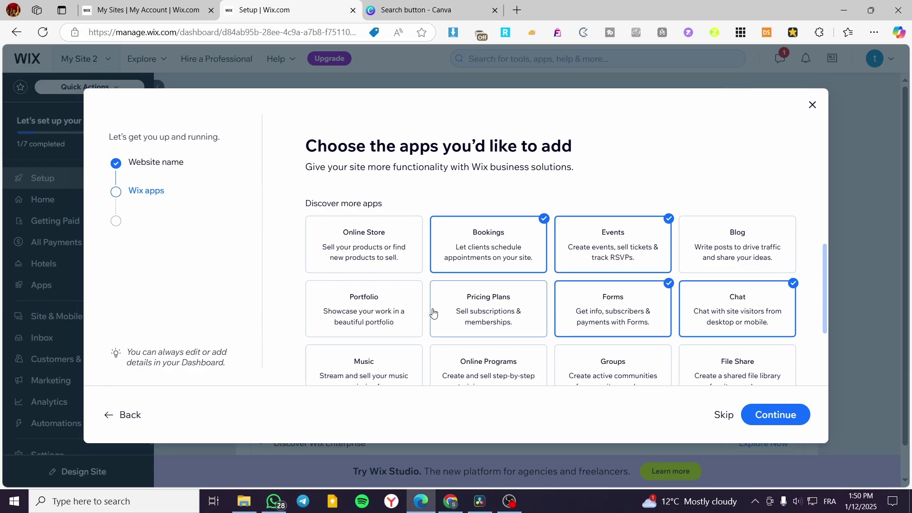
{"action": "left_click", "coordinate": [522, 310]}
- Also select the Restaurant Menus, Food Orders and Table Reservations apps for the site
{"action": "scroll", "coordinate": [387, 306], "scroll_direction": "down", "scroll_amount": 2}
{"action": "scroll", "coordinate": [388, 305], "scroll_direction": "down", "scroll_amount": 1}
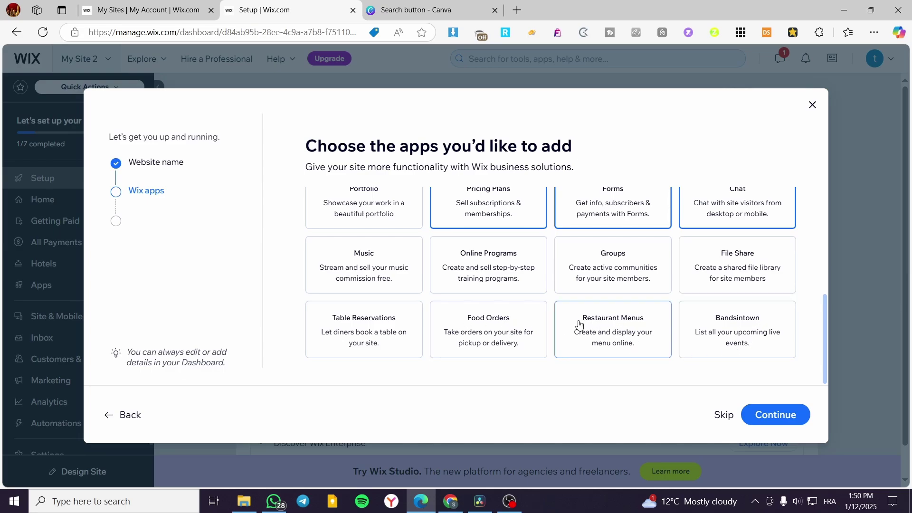
{"action": "left_click", "coordinate": [605, 323]}
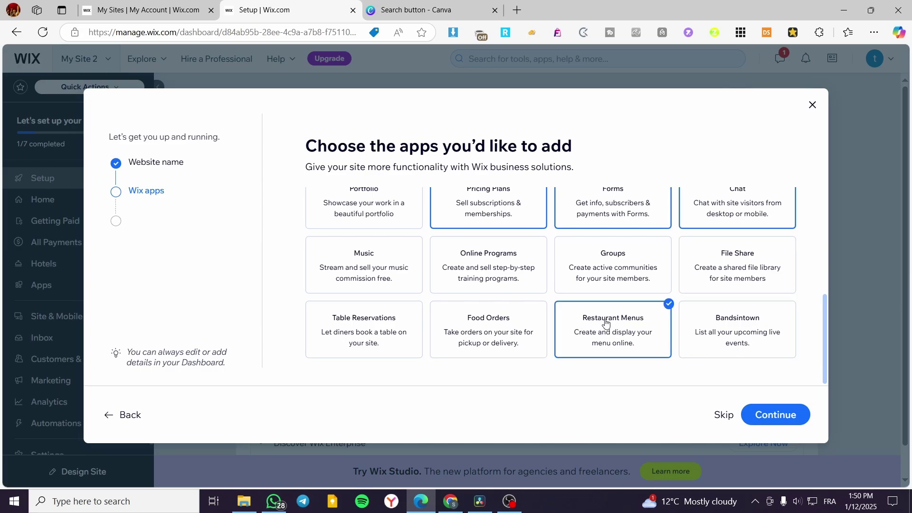
{"action": "left_click", "coordinate": [605, 323]}
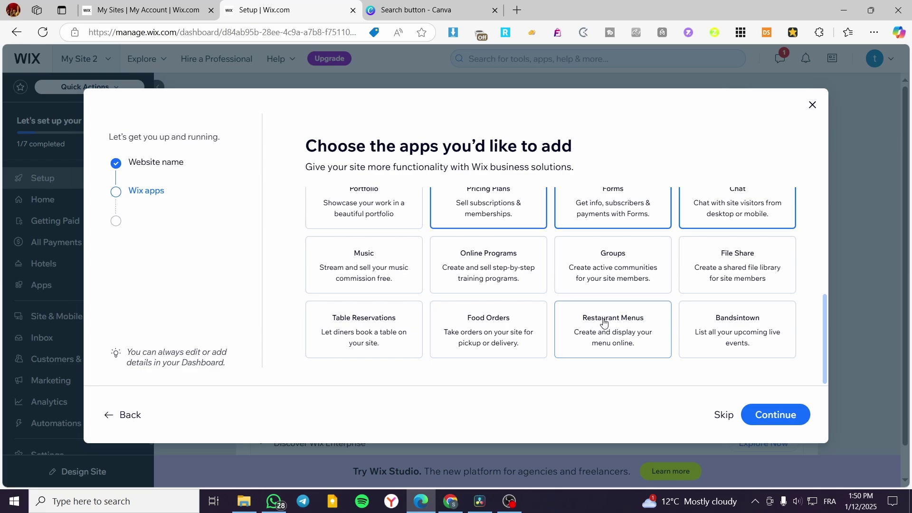
{"action": "left_click", "coordinate": [604, 323]}
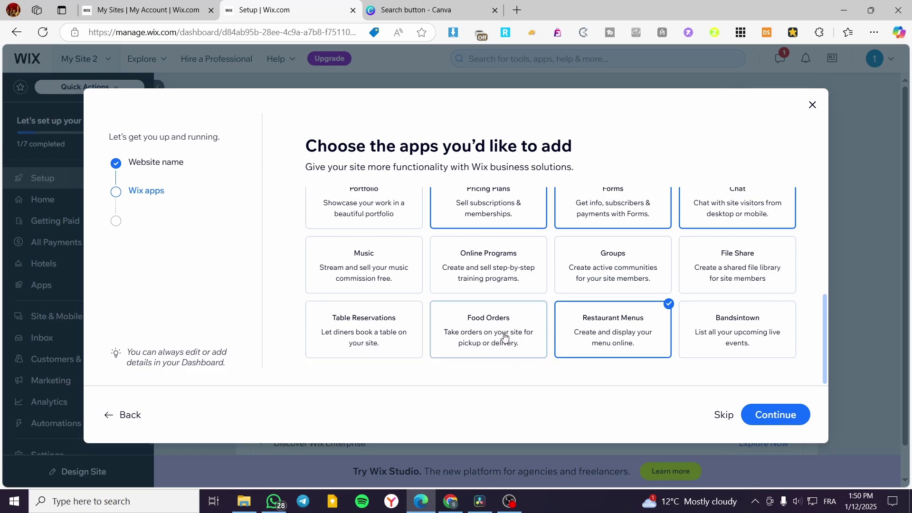
{"action": "left_click", "coordinate": [447, 332]}
{"action": "left_click", "coordinate": [344, 331]}
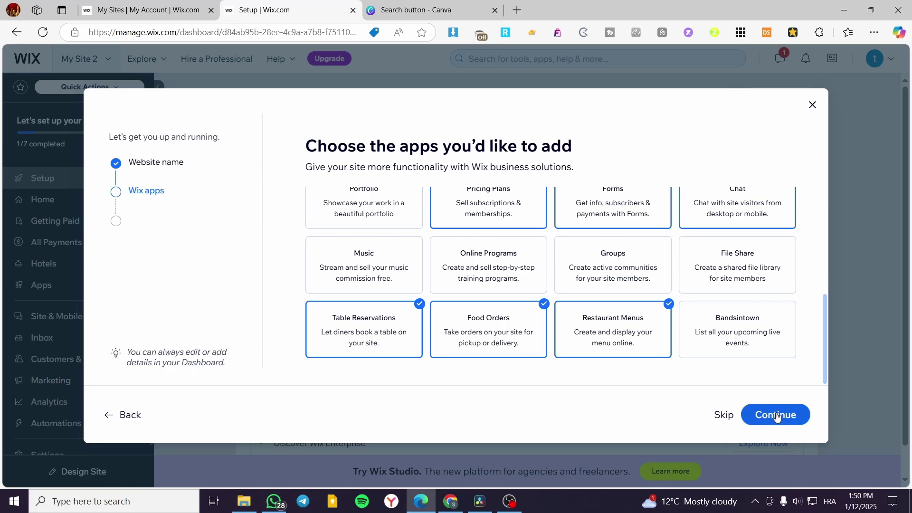
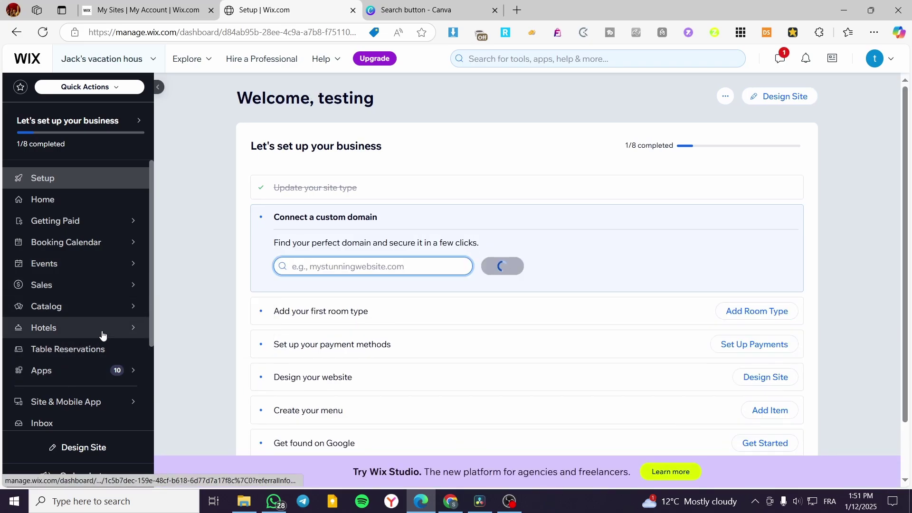
- Dismiss the Wix Studio promotion covering the site's dashboard
{"action": "mouse_move", "coordinate": [99, 328]}
{"action": "mouse_move", "coordinate": [180, 319]}
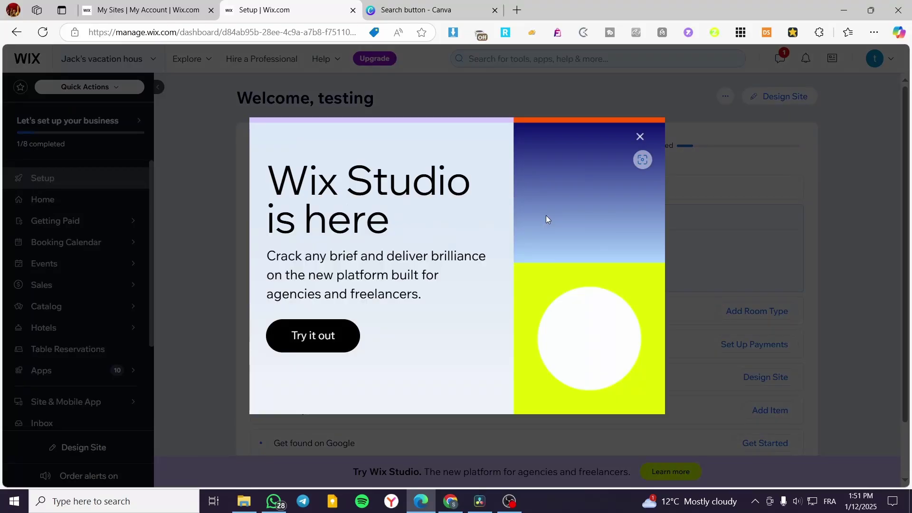
{"action": "left_click", "coordinate": [643, 135]}
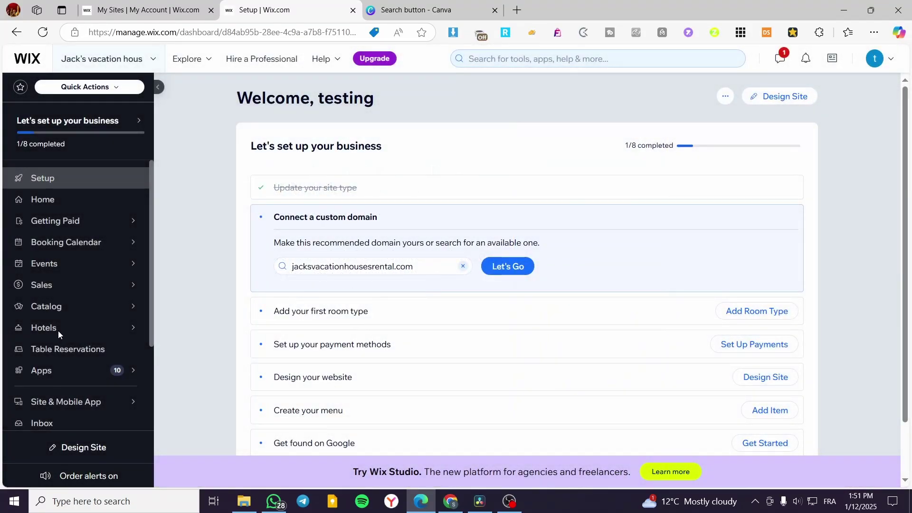
- Open the Hotels property overview, start the Wix Hotels setup and agree to add the app with its requested permissions
{"action": "left_click", "coordinate": [132, 331]}
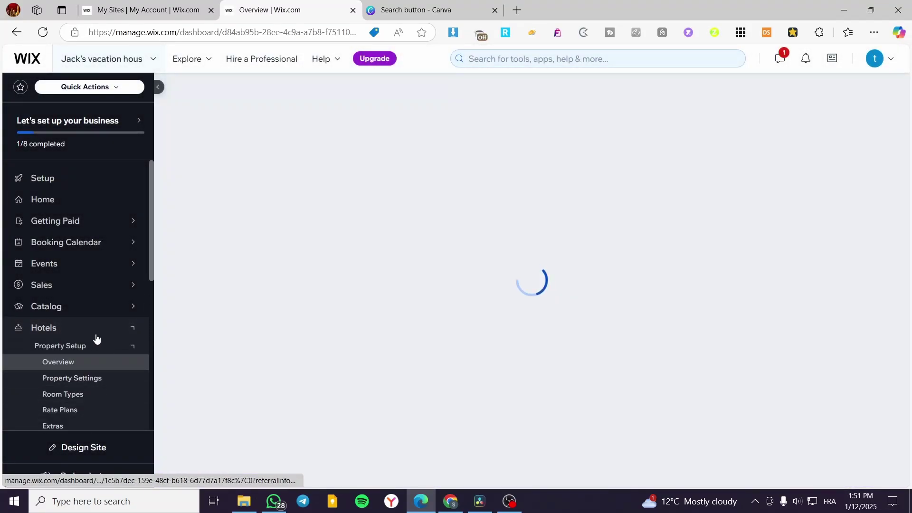
{"action": "scroll", "coordinate": [60, 349], "scroll_direction": "down", "scroll_amount": 3}
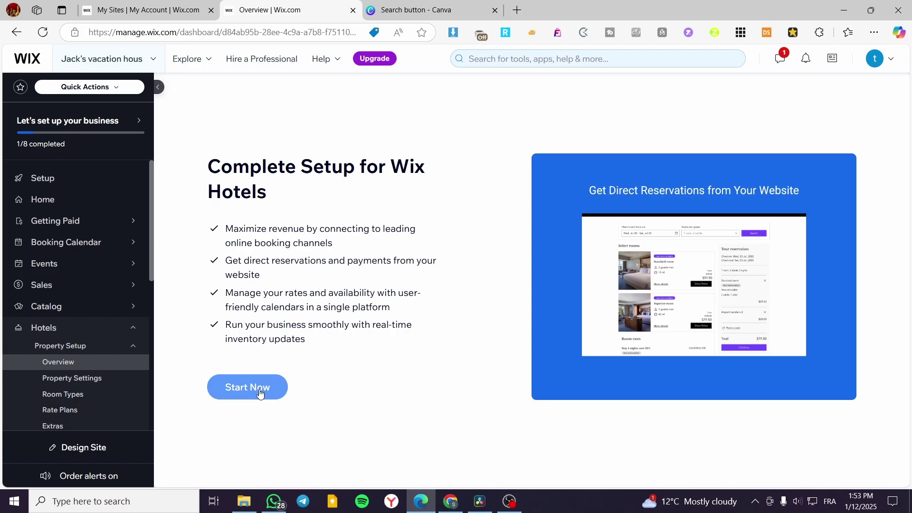
{"action": "left_click", "coordinate": [260, 393]}
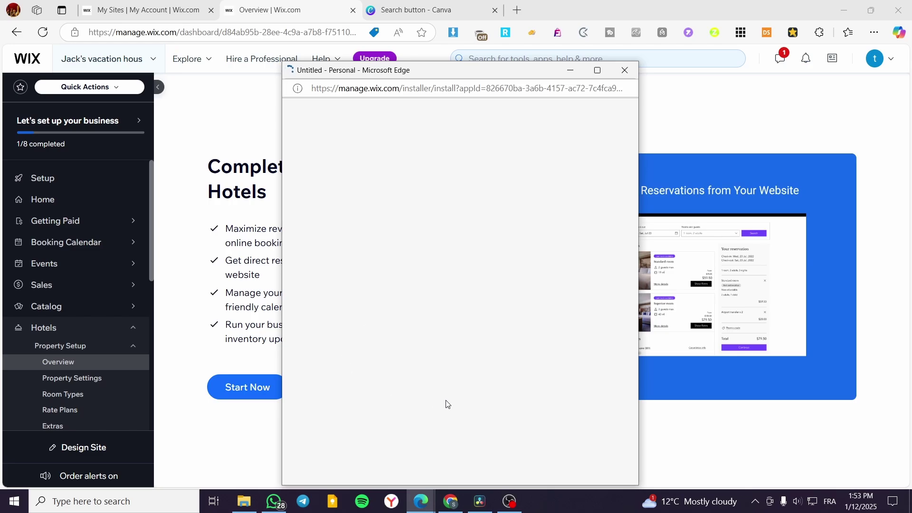
{"action": "left_click", "coordinate": [575, 390]}
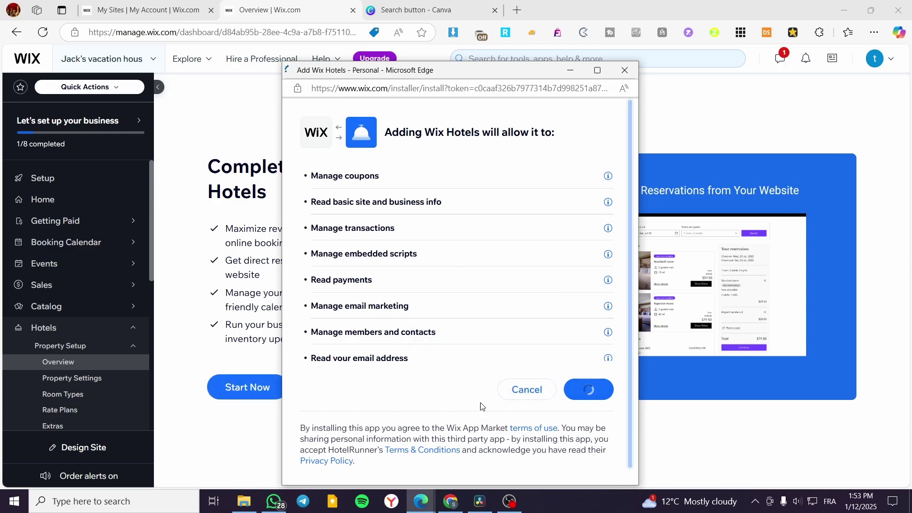
- Open the Accept Payments page in the site's settings
{"action": "scroll", "coordinate": [114, 385], "scroll_direction": "down", "scroll_amount": 7}
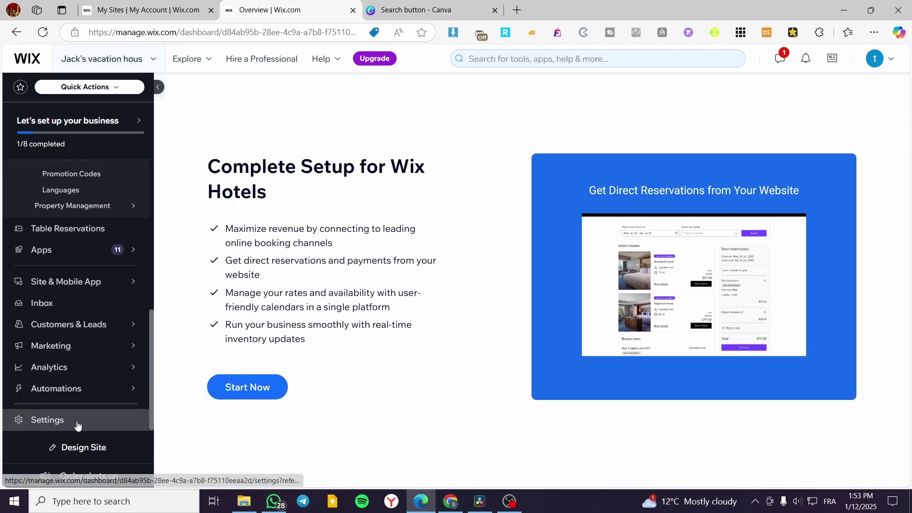
{"action": "left_click", "coordinate": [77, 425]}
{"action": "left_click", "coordinate": [756, 214]}
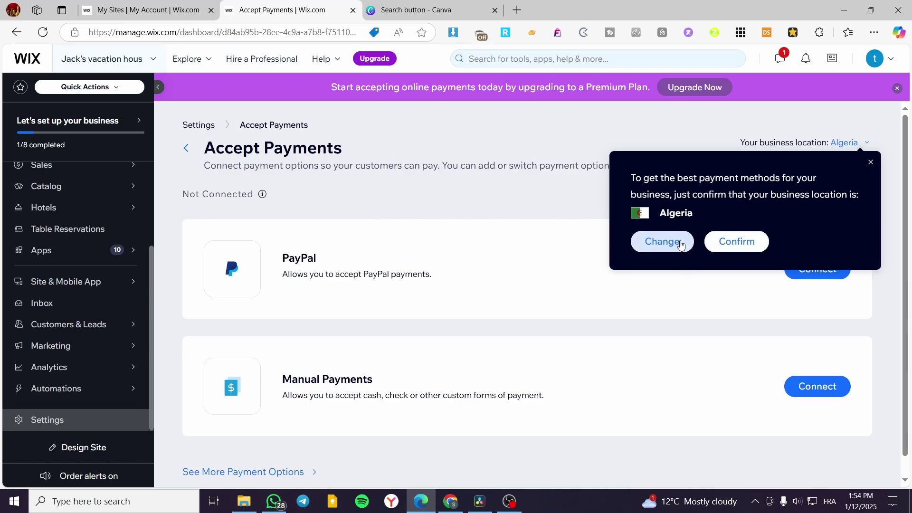
- Change the business location for payments to France
{"action": "left_click", "coordinate": [680, 244]}
{"action": "left_click", "coordinate": [404, 178]}
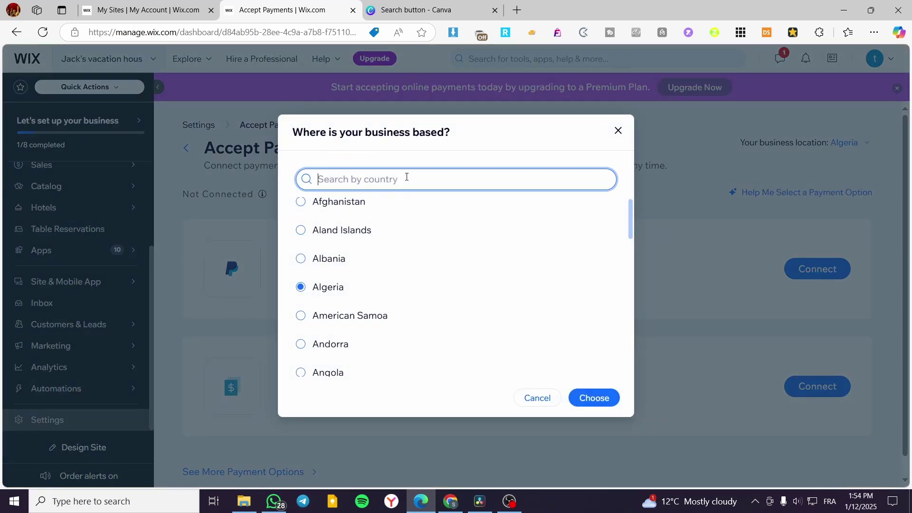
{"action": "type", "text": "fra"}
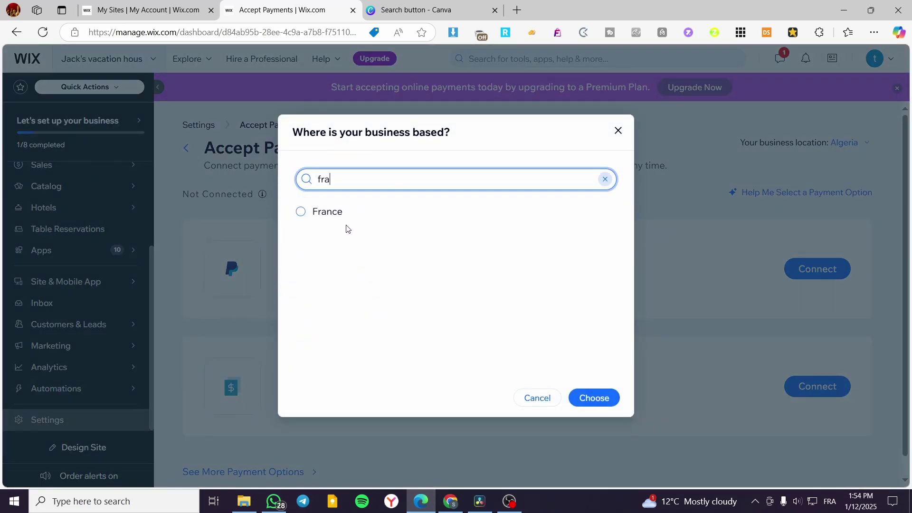
{"action": "left_click", "coordinate": [333, 212]}
{"action": "left_click", "coordinate": [593, 398]}
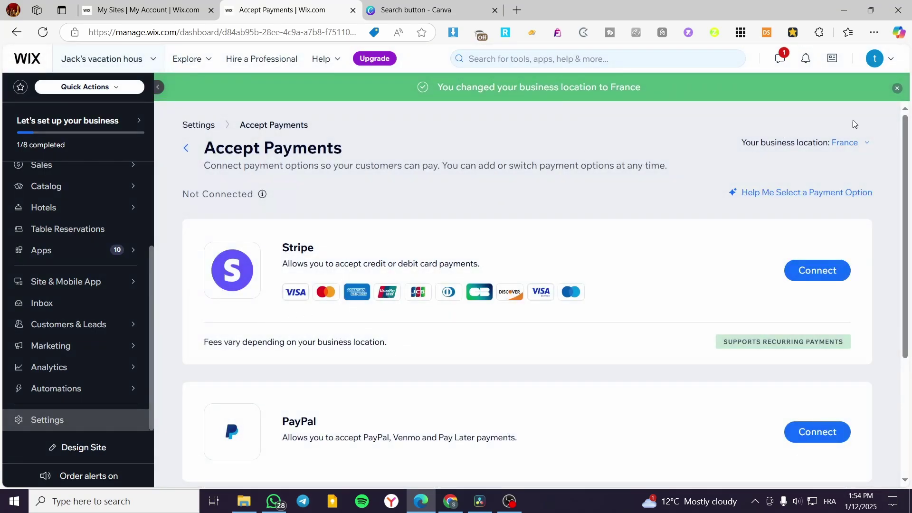
- Review the payment providers offered for the France business location
{"action": "scroll", "coordinate": [382, 295], "scroll_direction": "down", "scroll_amount": 3}
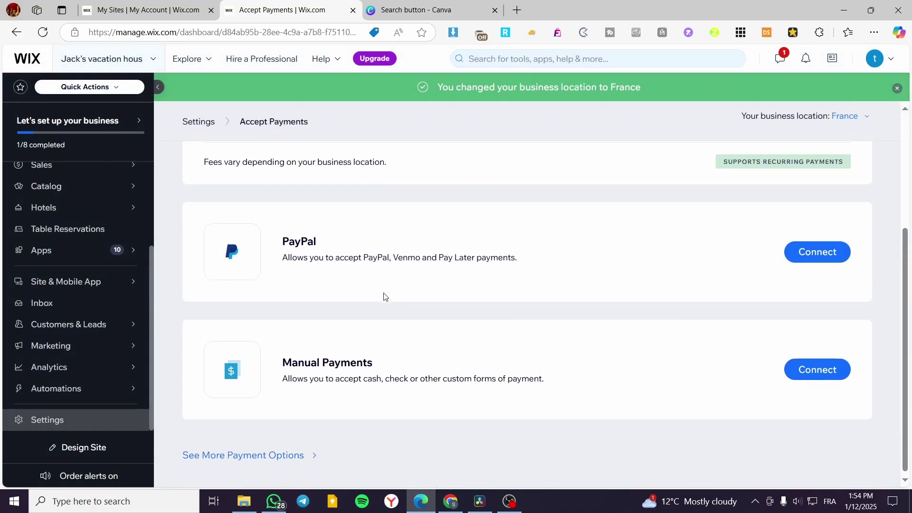
{"action": "scroll", "coordinate": [285, 338], "scroll_direction": "up", "scroll_amount": 3}
{"action": "scroll", "coordinate": [371, 354], "scroll_direction": "down", "scroll_amount": 4}
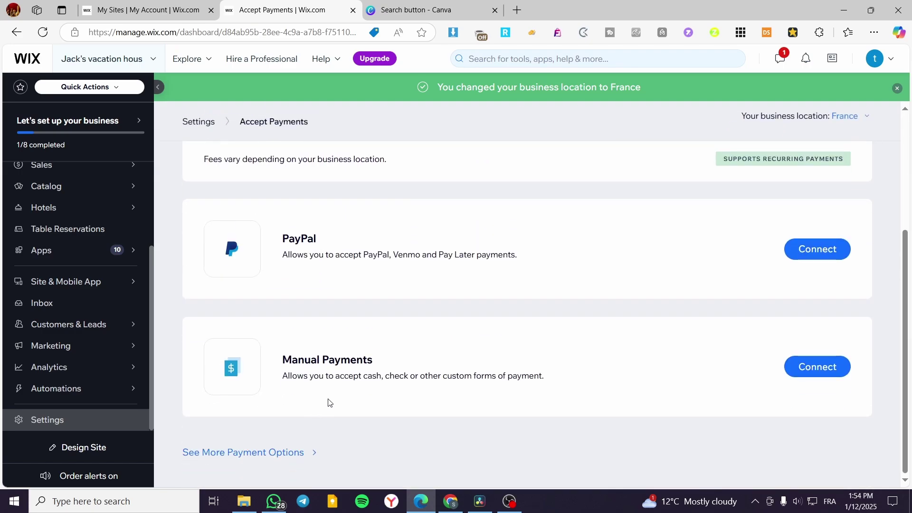
{"action": "scroll", "coordinate": [285, 276], "scroll_direction": "up", "scroll_amount": 4}
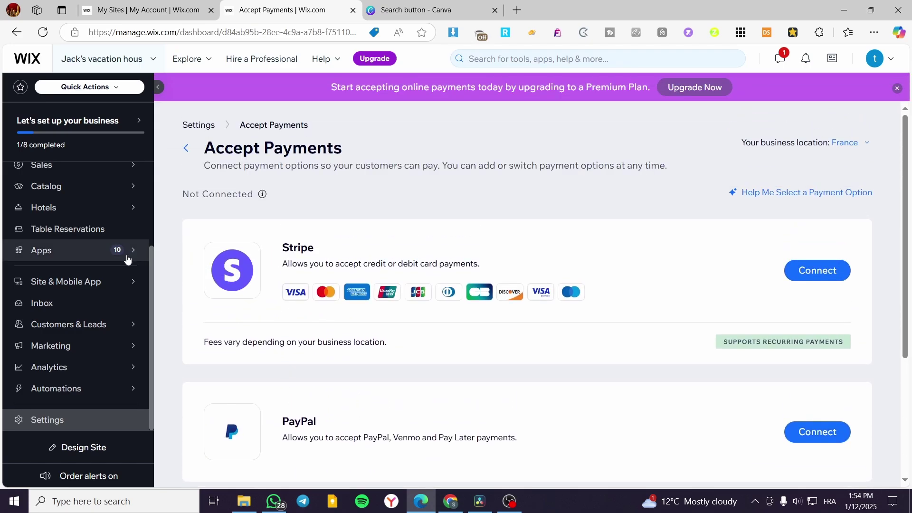
- Return to the business setup page, start designing the site and choose to customize a template
{"action": "scroll", "coordinate": [67, 209], "scroll_direction": "up", "scroll_amount": 3}
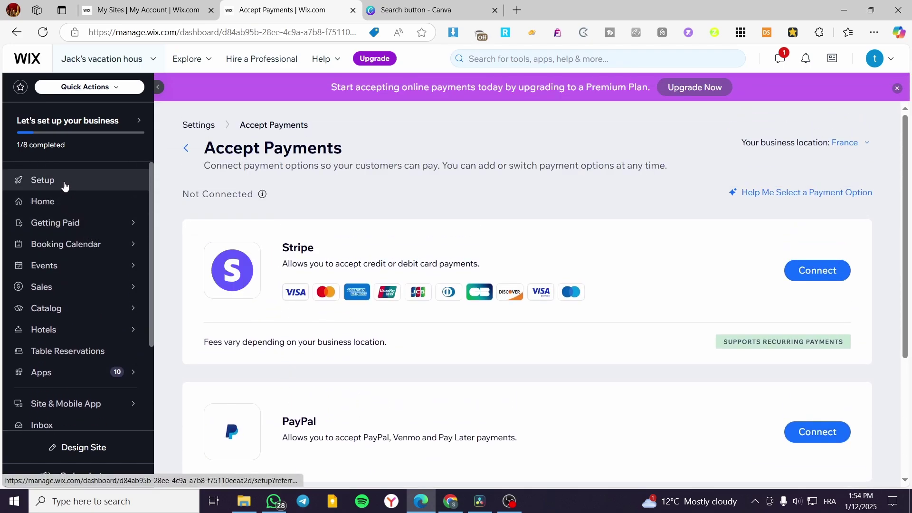
{"action": "left_click", "coordinate": [65, 186]}
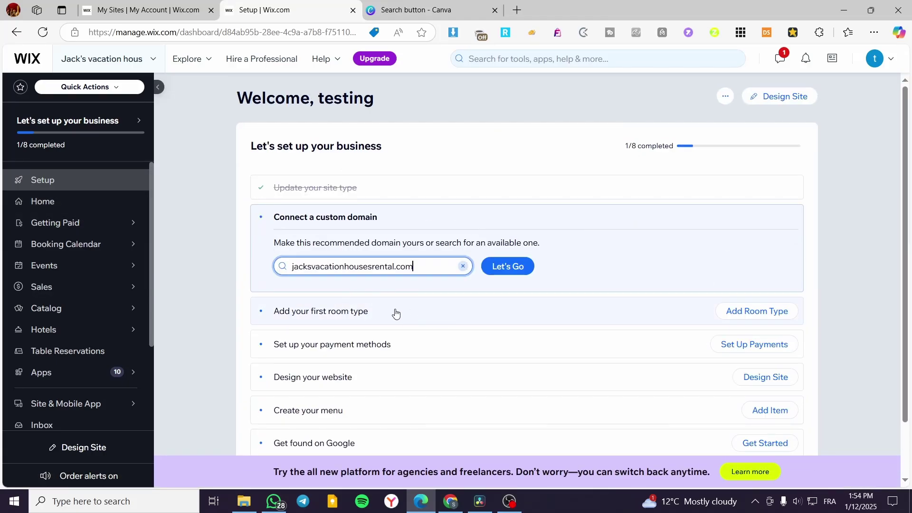
{"action": "left_click", "coordinate": [791, 104]}
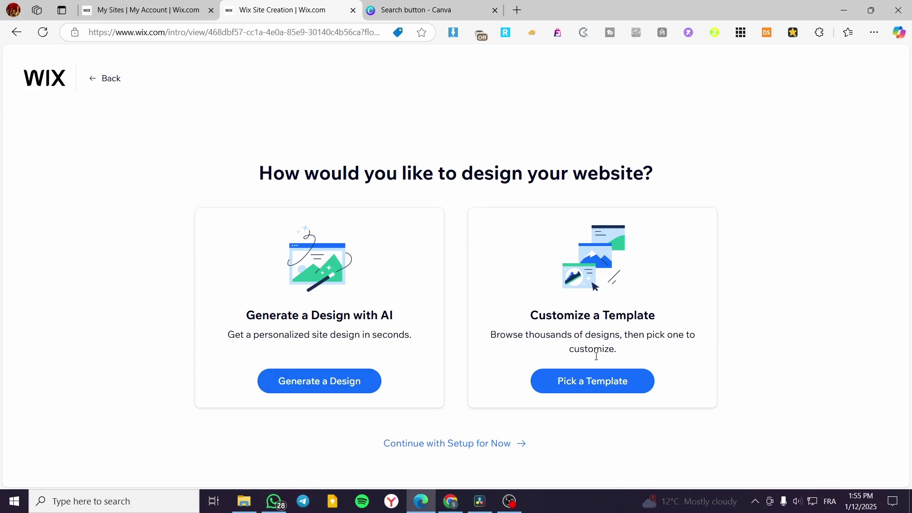
{"action": "right_click", "coordinate": [607, 383]}
{"action": "left_click", "coordinate": [570, 385]}
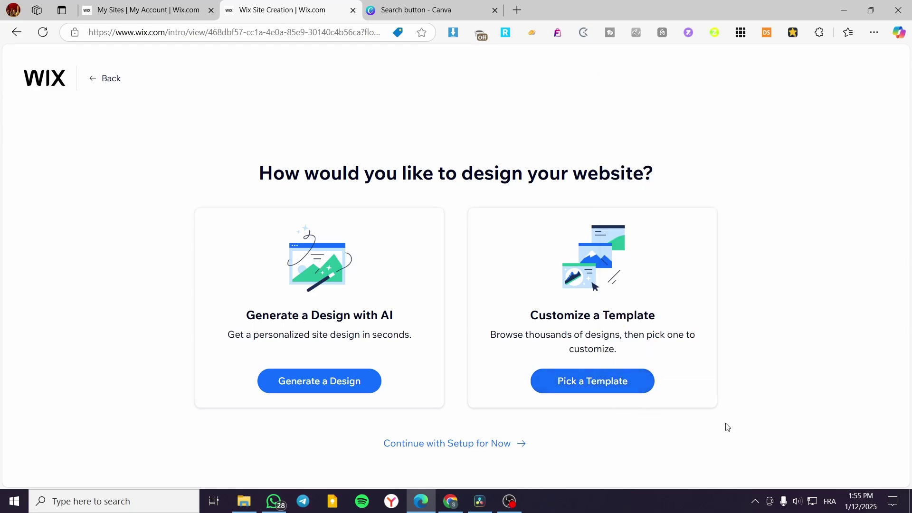
{"action": "left_click", "coordinate": [584, 386]}
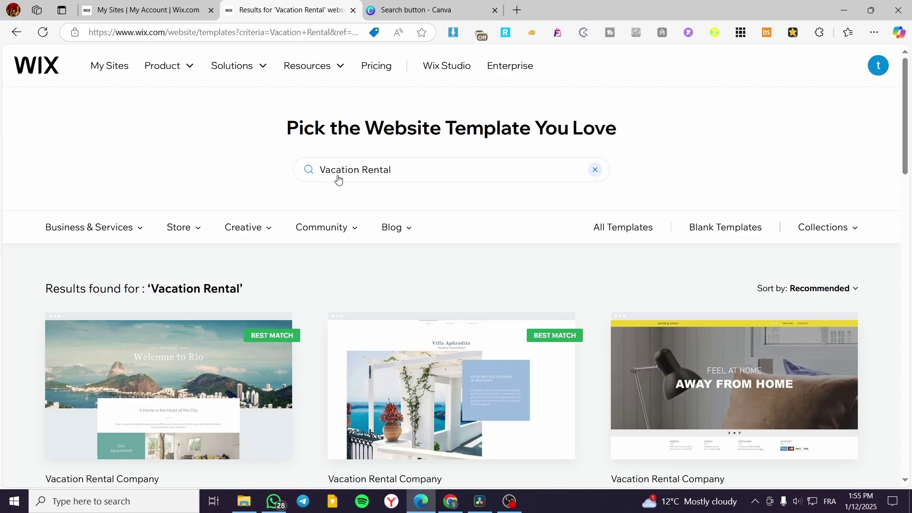
- Browse the Vacation Rental template results and open the preview of the Laguna Resort template
{"action": "scroll", "coordinate": [472, 166], "scroll_direction": "down", "scroll_amount": 3}
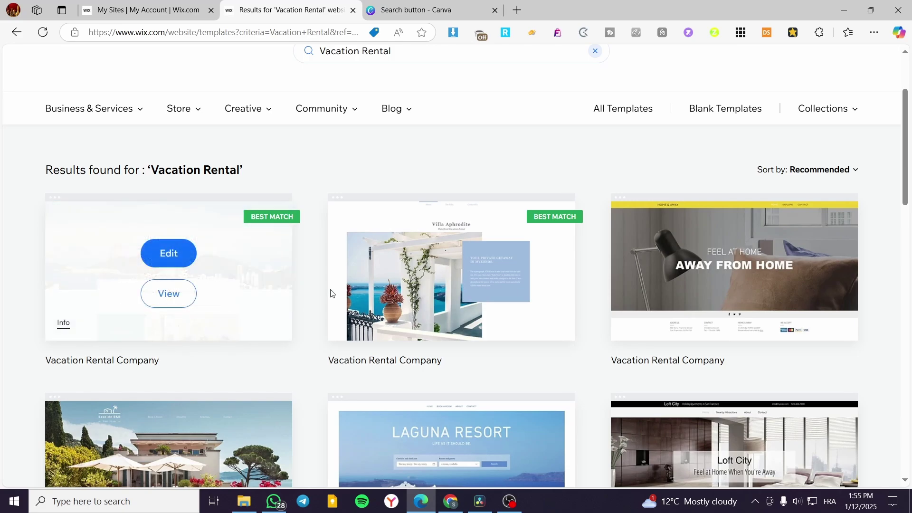
{"action": "scroll", "coordinate": [207, 154], "scroll_direction": "down", "scroll_amount": 5}
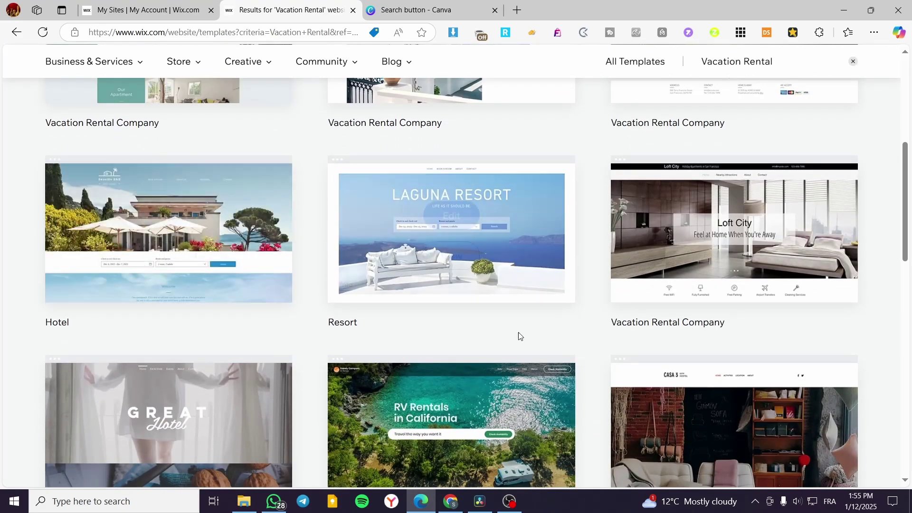
{"action": "mouse_move", "coordinate": [721, 291]}
{"action": "scroll", "coordinate": [491, 284], "scroll_direction": "up", "scroll_amount": 6}
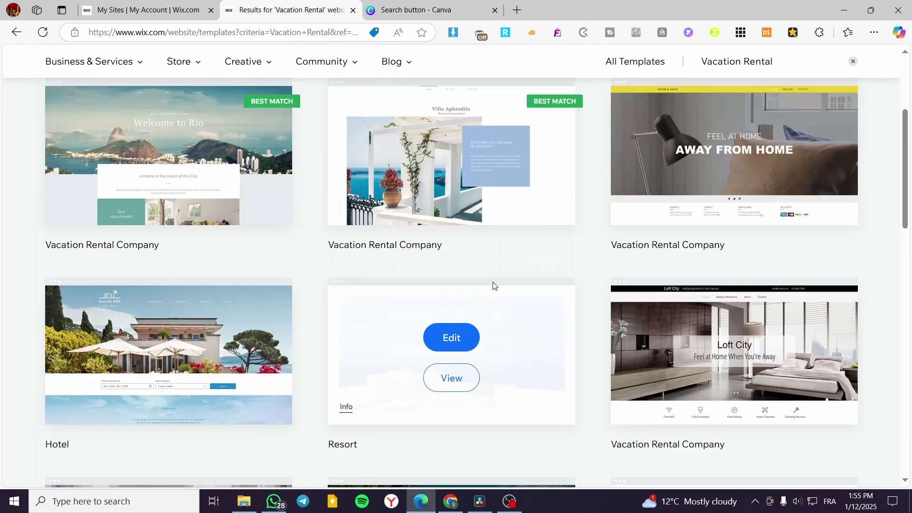
{"action": "scroll", "coordinate": [497, 283], "scroll_direction": "down", "scroll_amount": 10}
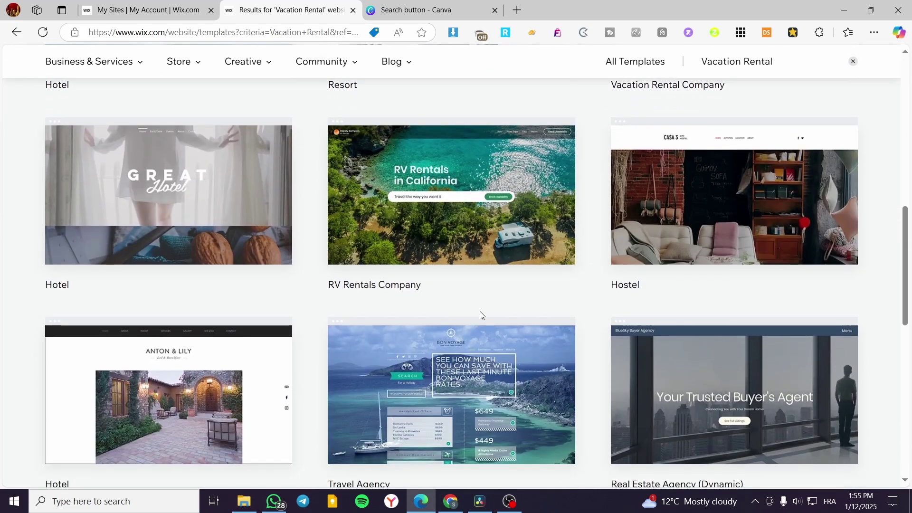
{"action": "scroll", "coordinate": [482, 316], "scroll_direction": "down", "scroll_amount": 5}
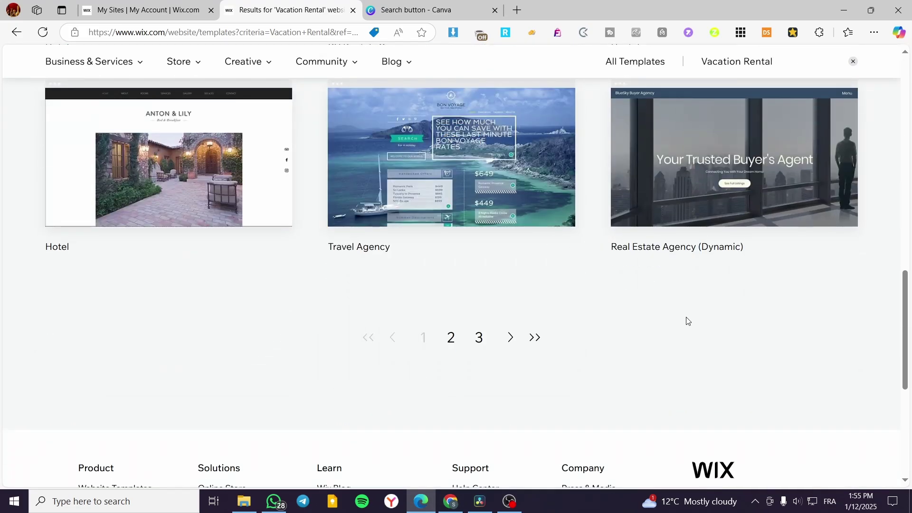
{"action": "scroll", "coordinate": [716, 396], "scroll_direction": "up", "scroll_amount": 7}
{"action": "scroll", "coordinate": [716, 396], "scroll_direction": "down", "scroll_amount": 5}
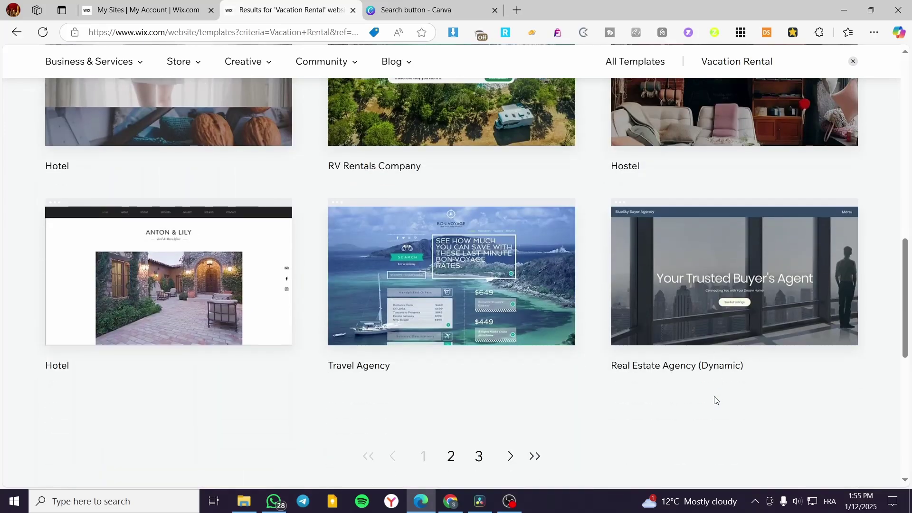
{"action": "scroll", "coordinate": [661, 397], "scroll_direction": "up", "scroll_amount": 9}
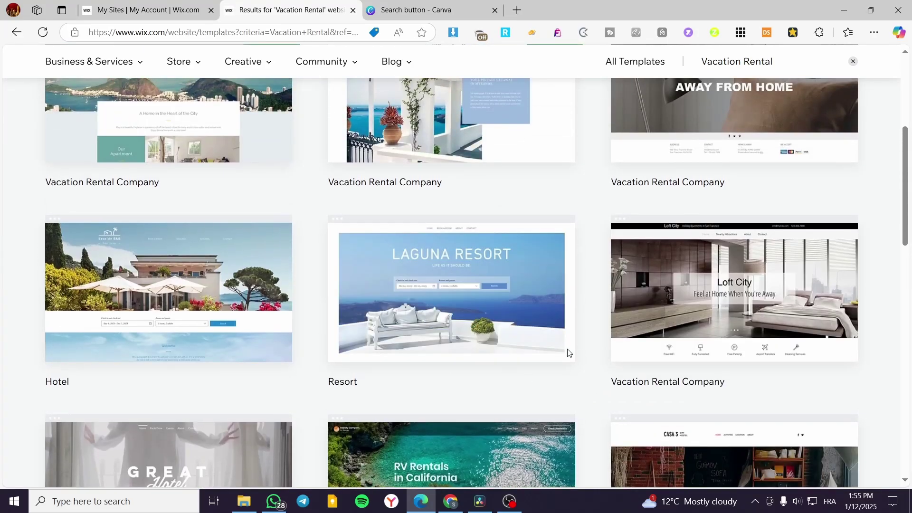
{"action": "scroll", "coordinate": [570, 354], "scroll_direction": "up", "scroll_amount": 1}
{"action": "left_click", "coordinate": [449, 373]}
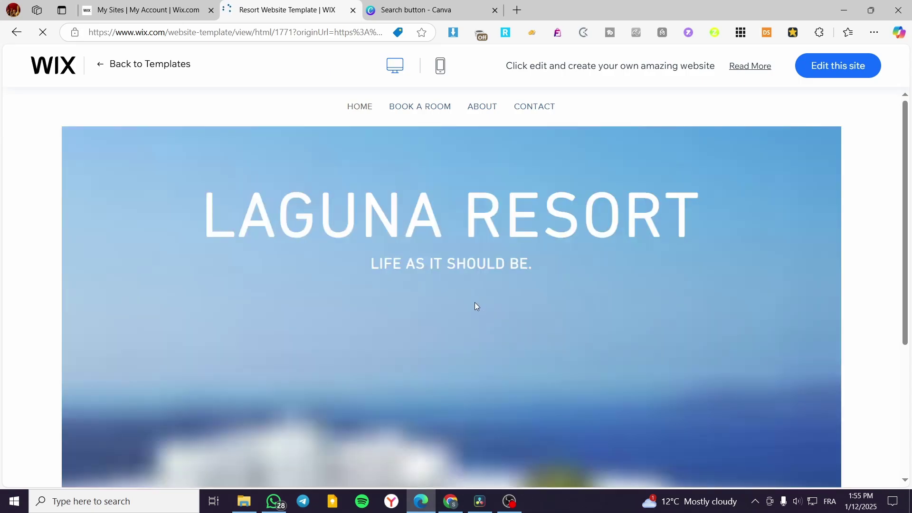
- Check the Laguna Resort template in mobile view, then return to the desktop view of its home page
{"action": "left_click", "coordinate": [440, 69]}
{"action": "left_click", "coordinate": [404, 71]}
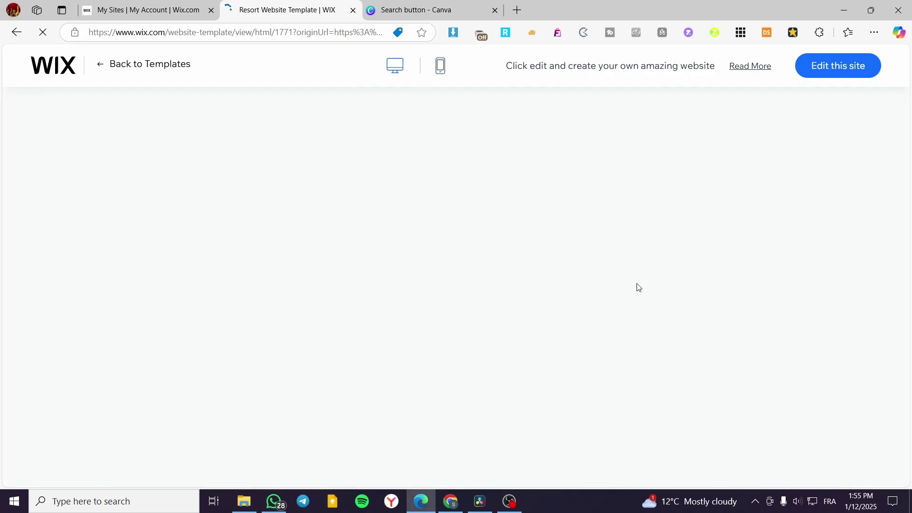
{"action": "scroll", "coordinate": [599, 225], "scroll_direction": "down", "scroll_amount": 5}
{"action": "scroll", "coordinate": [537, 356], "scroll_direction": "up", "scroll_amount": 5}
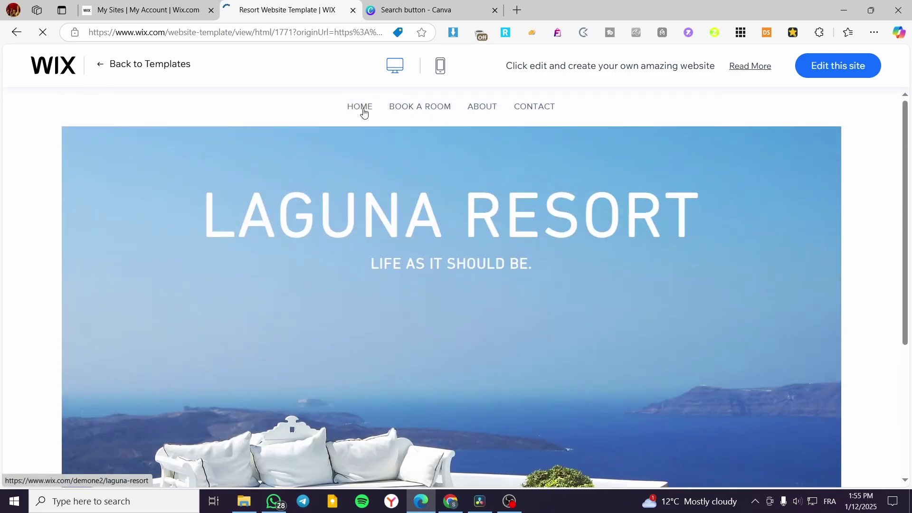
- Open the template's Book a Room page and examine its date search, room listings and reservation summary
{"action": "left_click", "coordinate": [425, 107]}
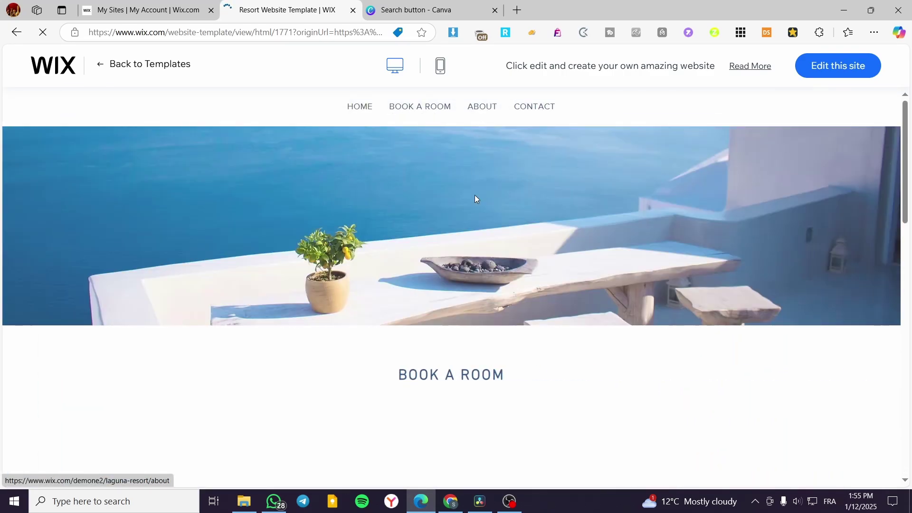
{"action": "scroll", "coordinate": [477, 228], "scroll_direction": "down", "scroll_amount": 5}
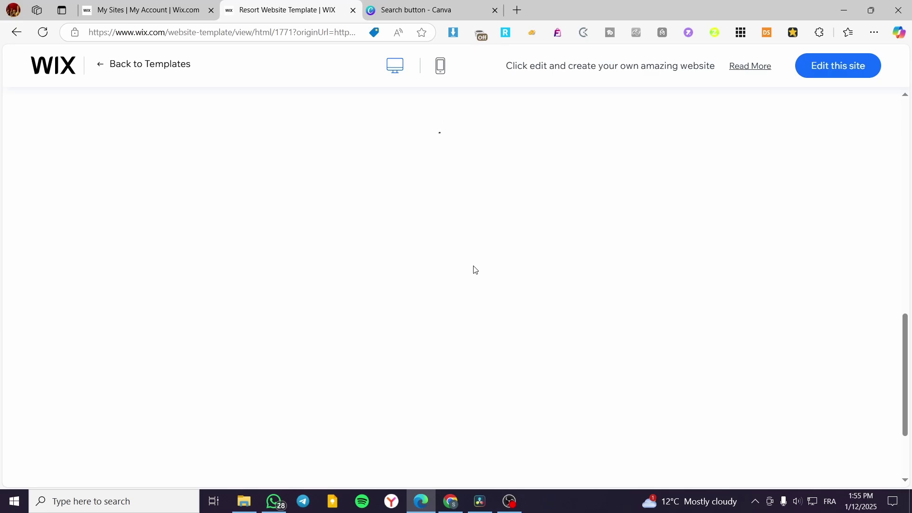
{"action": "scroll", "coordinate": [468, 332], "scroll_direction": "down", "scroll_amount": 4}
{"action": "scroll", "coordinate": [450, 358], "scroll_direction": "down", "scroll_amount": 1}
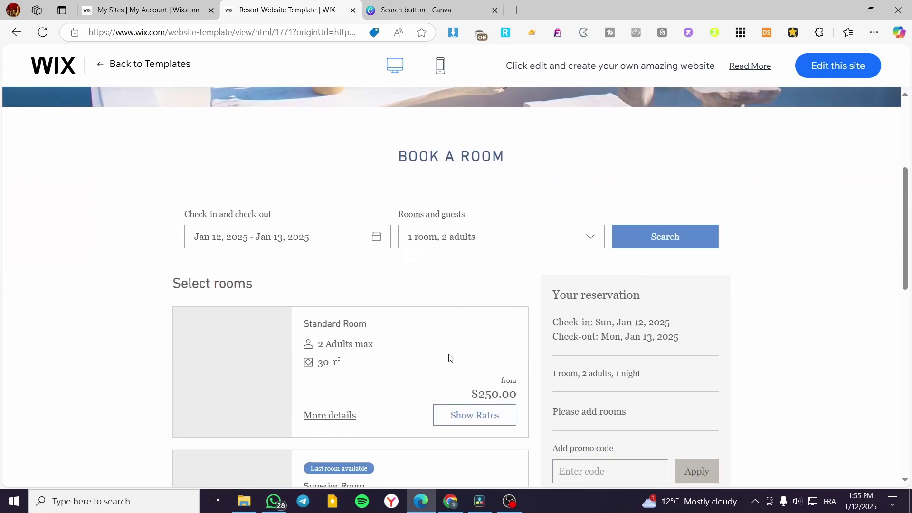
{"action": "scroll", "coordinate": [471, 326], "scroll_direction": "down", "scroll_amount": 2}
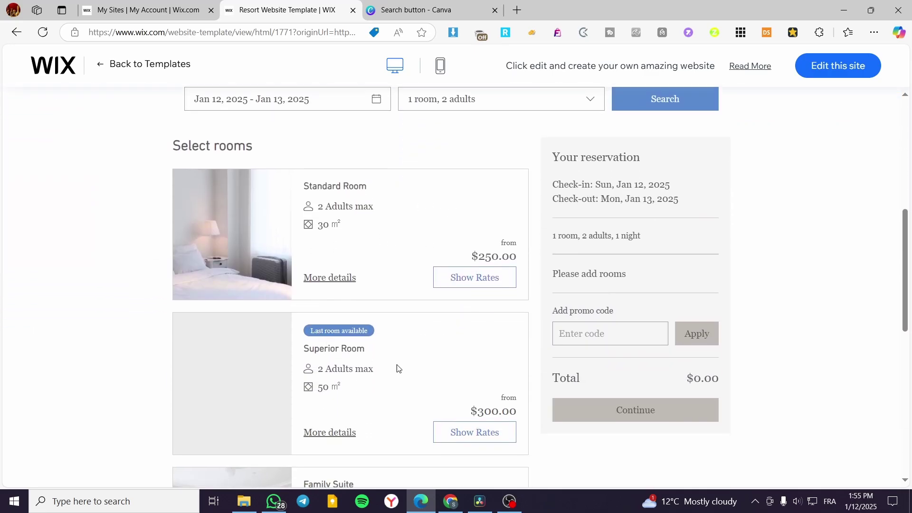
{"action": "scroll", "coordinate": [356, 366], "scroll_direction": "down", "scroll_amount": 5}
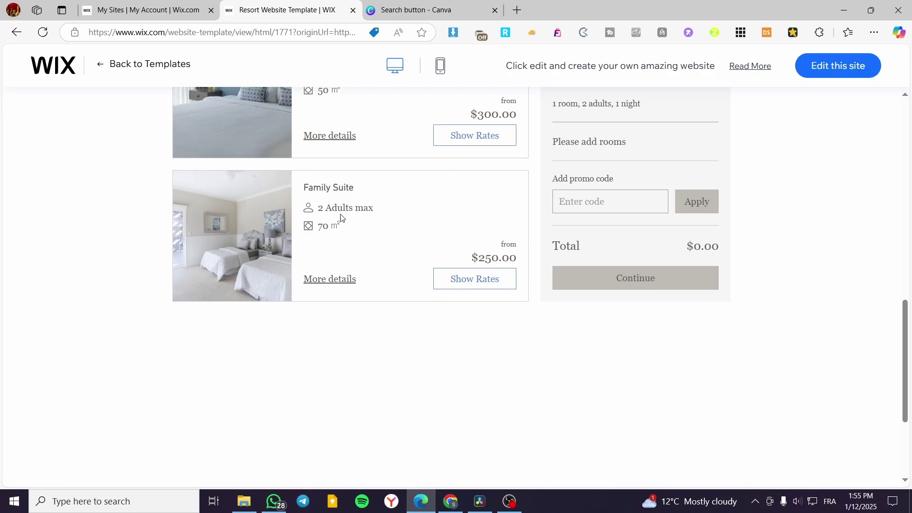
{"action": "scroll", "coordinate": [522, 309], "scroll_direction": "up", "scroll_amount": 10}
{"action": "scroll", "coordinate": [491, 345], "scroll_direction": "down", "scroll_amount": 5}
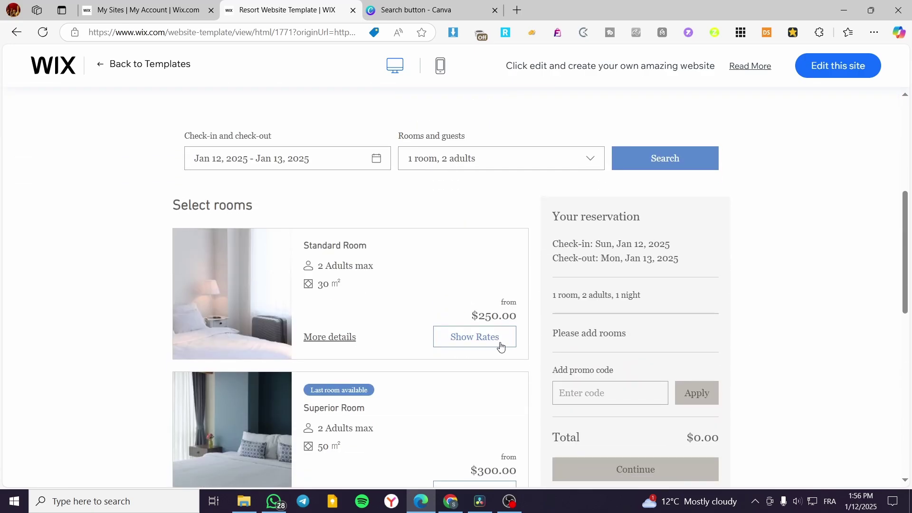
- Look over the remaining room listings and the promo code and total area of the Book a Room page
{"action": "scroll", "coordinate": [492, 346], "scroll_direction": "down", "scroll_amount": 2}
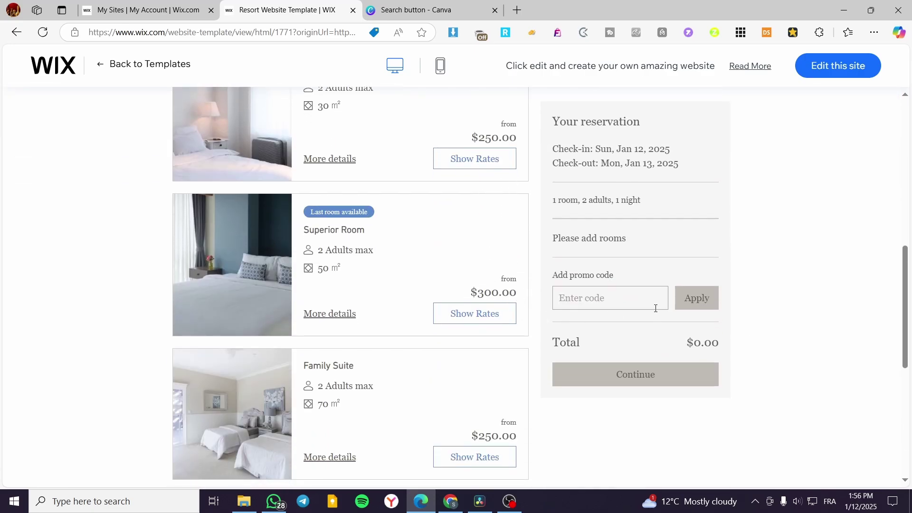
{"action": "scroll", "coordinate": [633, 306], "scroll_direction": "up", "scroll_amount": 4}
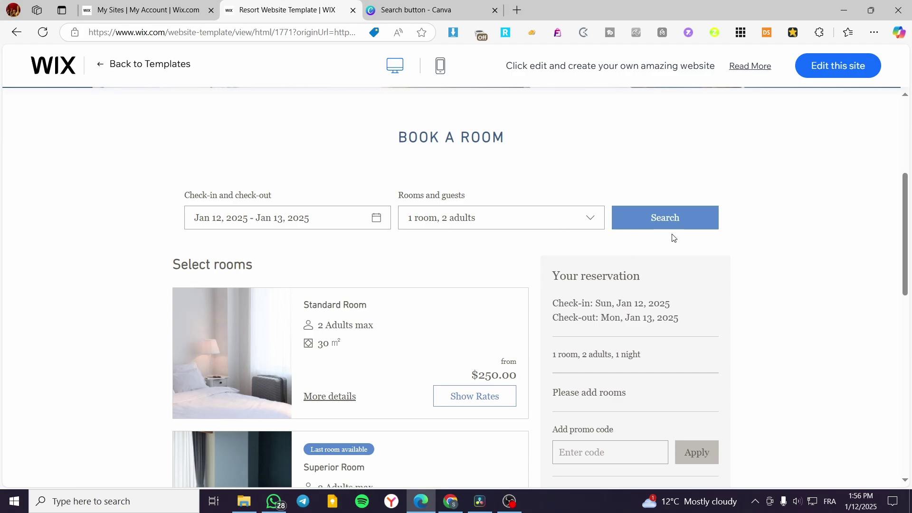
{"action": "scroll", "coordinate": [499, 304], "scroll_direction": "up", "scroll_amount": 4}
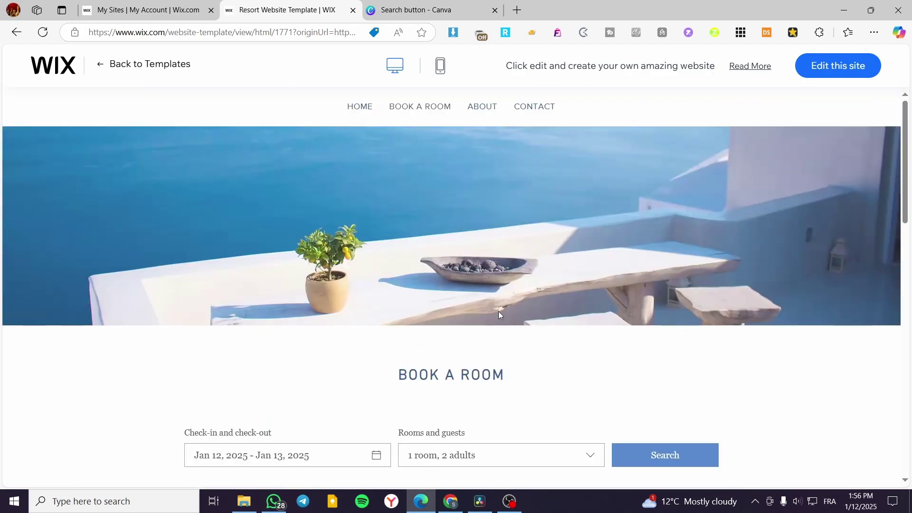
- Open the Laguna Resort template for editing and close the editor tab it launches
{"action": "left_click", "coordinate": [849, 71]}
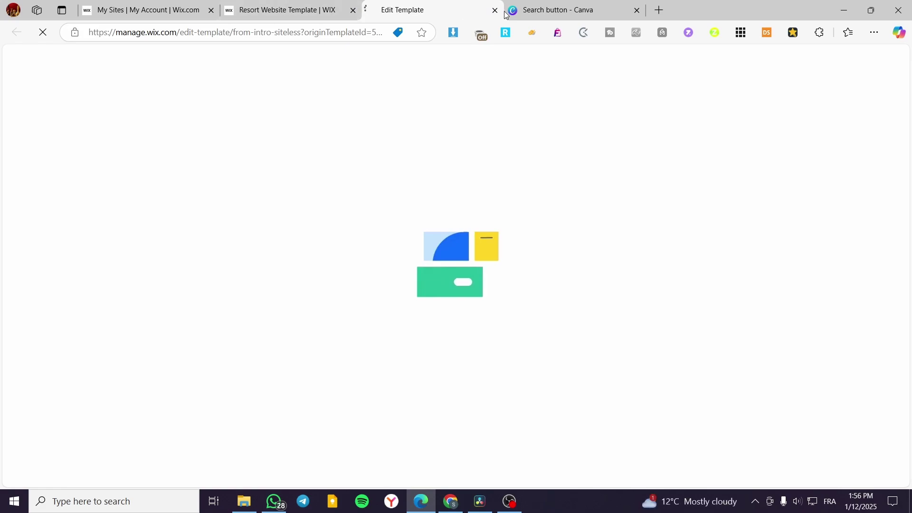
{"action": "left_click", "coordinate": [357, 12]}
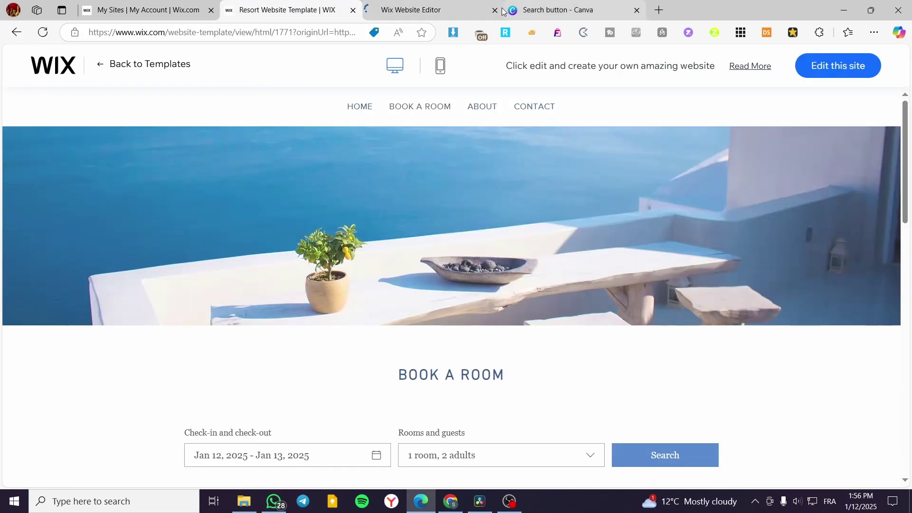
- Leave the template gallery, return to the choice of how to design the website and generate a design with AI
{"action": "left_click", "coordinate": [17, 32]}
{"action": "left_click", "coordinate": [113, 64]}
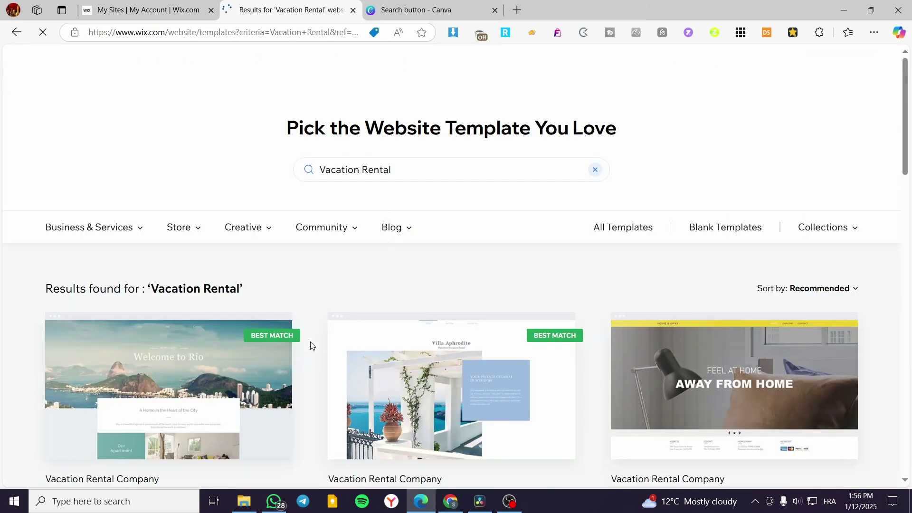
{"action": "left_click", "coordinate": [14, 33]}
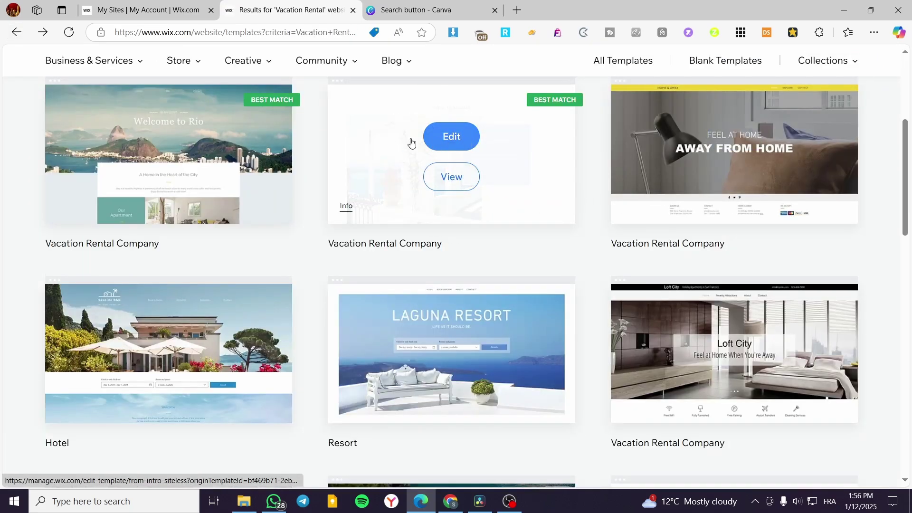
{"action": "left_click", "coordinate": [17, 32]}
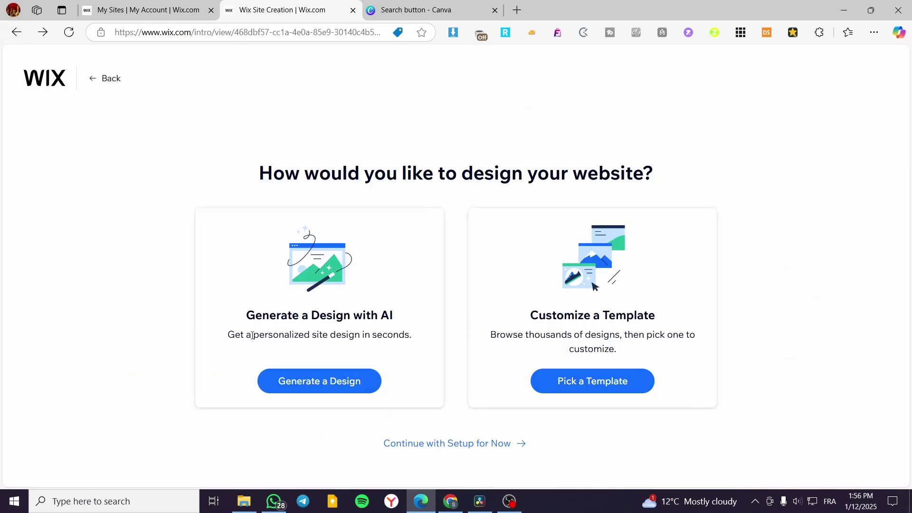
{"action": "left_click", "coordinate": [340, 383]}
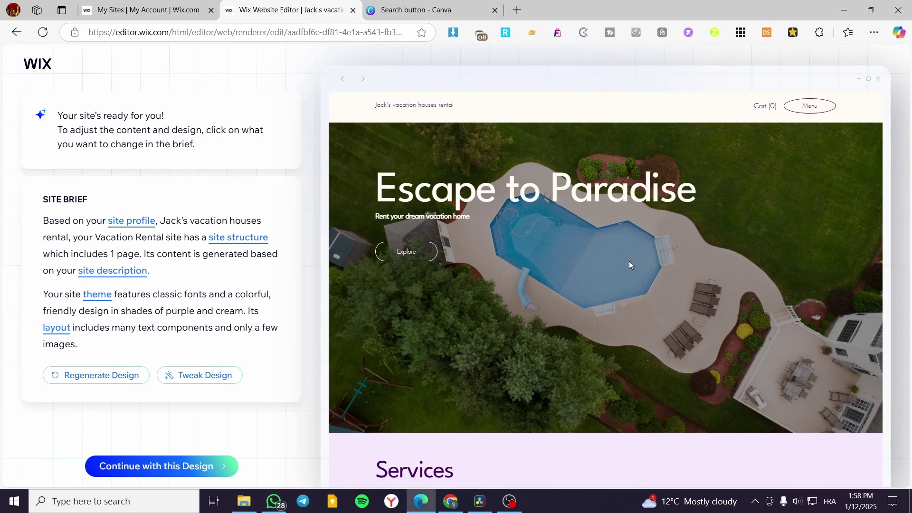
- Examine the generated homepage from its header through the services, about, overview, gallery, reviews and Instagram sections
{"action": "scroll", "coordinate": [630, 265], "scroll_direction": "down", "scroll_amount": 6}
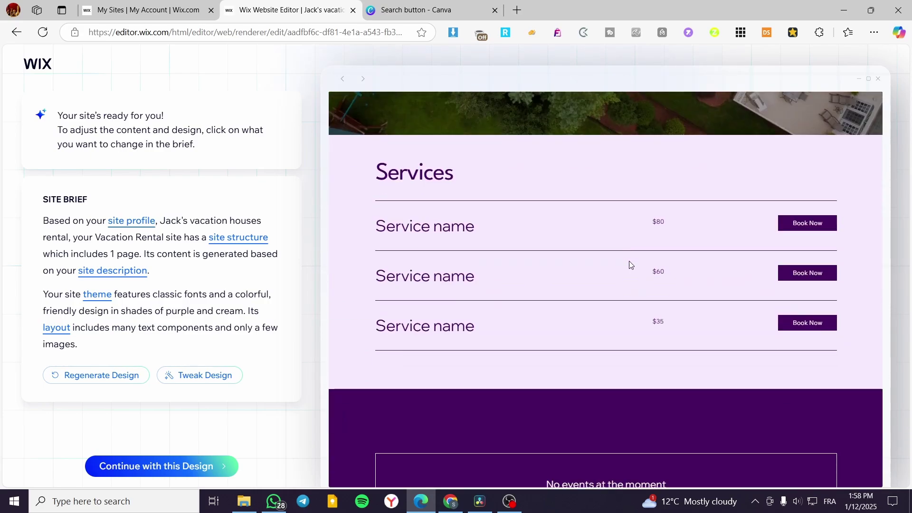
{"action": "scroll", "coordinate": [550, 315], "scroll_direction": "down", "scroll_amount": 8}
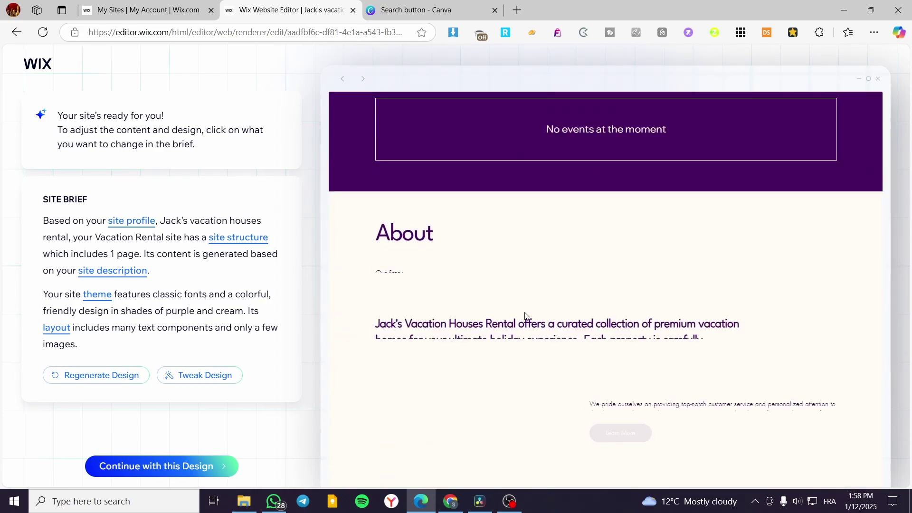
{"action": "scroll", "coordinate": [478, 328], "scroll_direction": "down", "scroll_amount": 5}
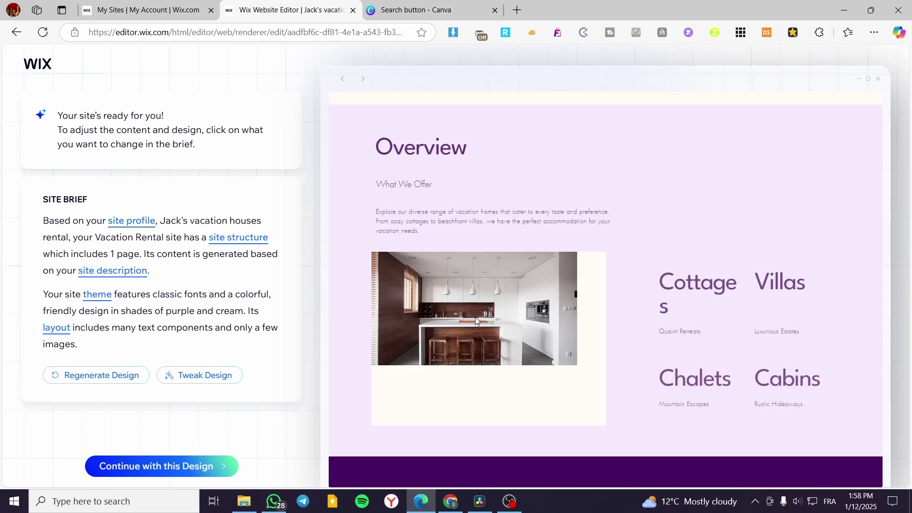
{"action": "scroll", "coordinate": [619, 342], "scroll_direction": "down", "scroll_amount": 2}
{"action": "scroll", "coordinate": [599, 332], "scroll_direction": "up", "scroll_amount": 5}
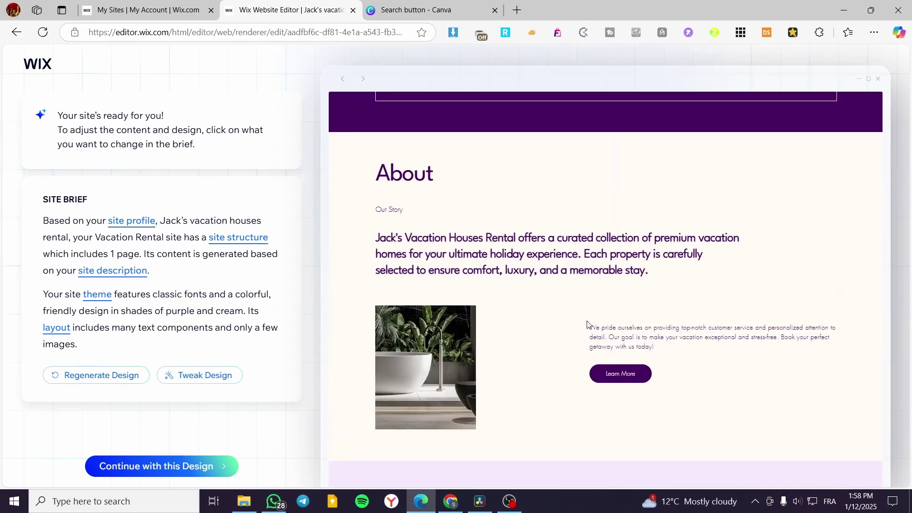
{"action": "scroll", "coordinate": [584, 324], "scroll_direction": "down", "scroll_amount": 8}
{"action": "scroll", "coordinate": [583, 323], "scroll_direction": "down", "scroll_amount": 10}
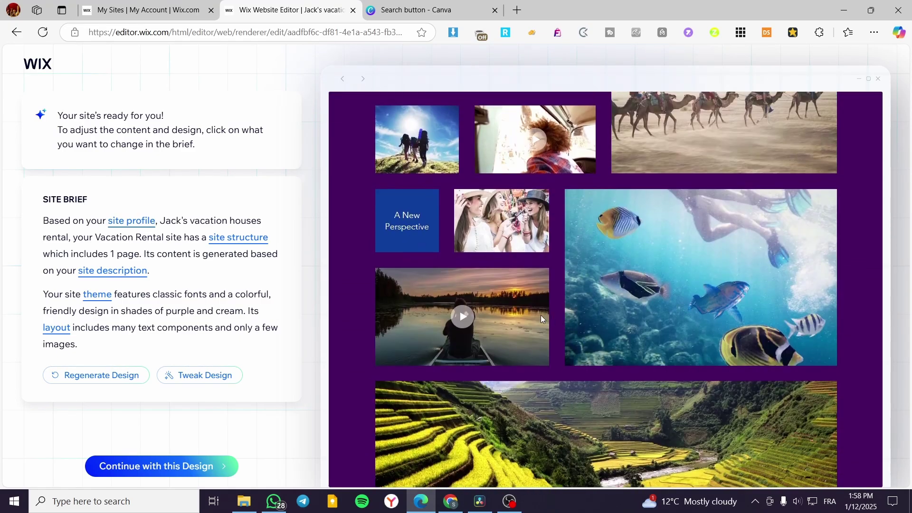
{"action": "scroll", "coordinate": [650, 327], "scroll_direction": "down", "scroll_amount": 10}
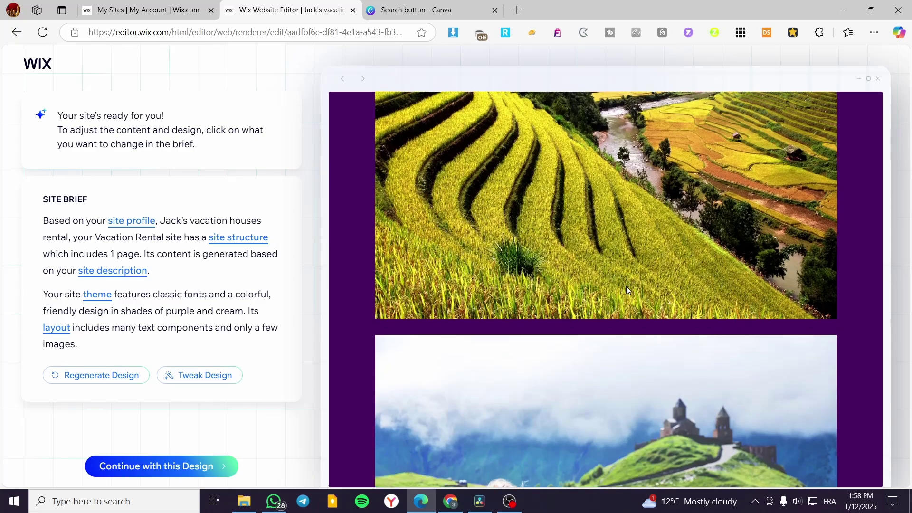
{"action": "scroll", "coordinate": [628, 283], "scroll_direction": "down", "scroll_amount": 5}
{"action": "scroll", "coordinate": [622, 281], "scroll_direction": "up", "scroll_amount": 6}
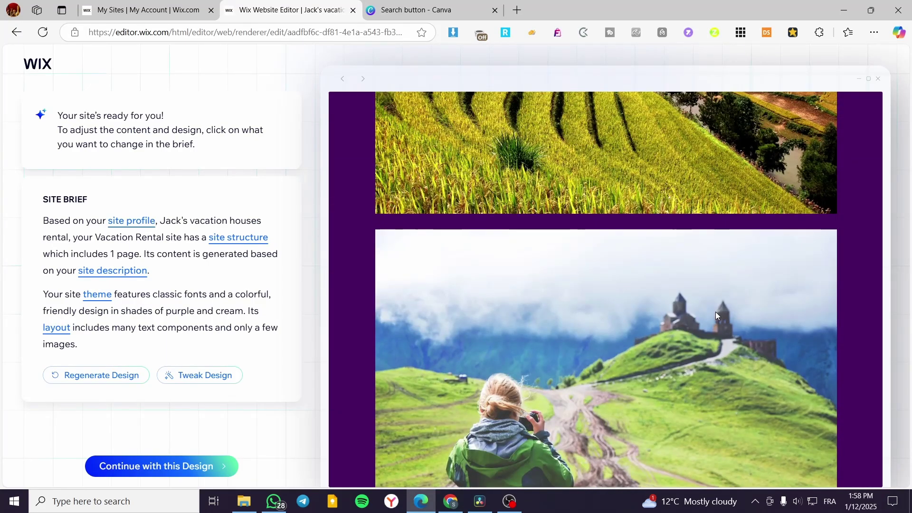
{"action": "scroll", "coordinate": [712, 316], "scroll_direction": "down", "scroll_amount": 4}
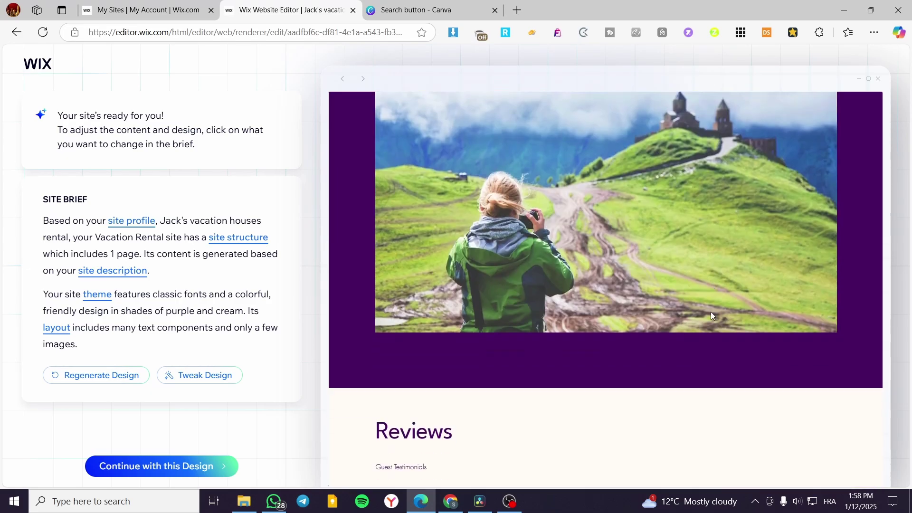
{"action": "scroll", "coordinate": [711, 315], "scroll_direction": "down", "scroll_amount": 8}
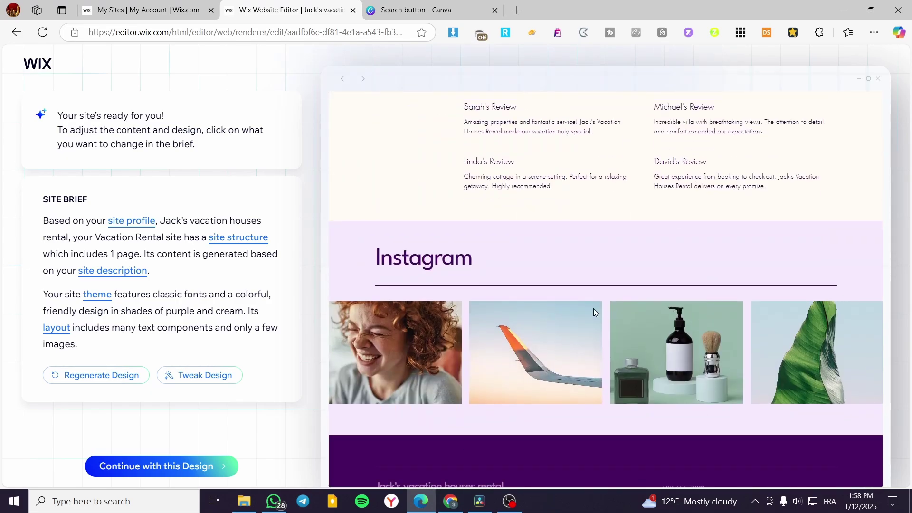
{"action": "scroll", "coordinate": [599, 307], "scroll_direction": "down", "scroll_amount": 3}
{"action": "scroll", "coordinate": [605, 304], "scroll_direction": "up", "scroll_amount": 8}
{"action": "scroll", "coordinate": [659, 351], "scroll_direction": "up", "scroll_amount": 12}
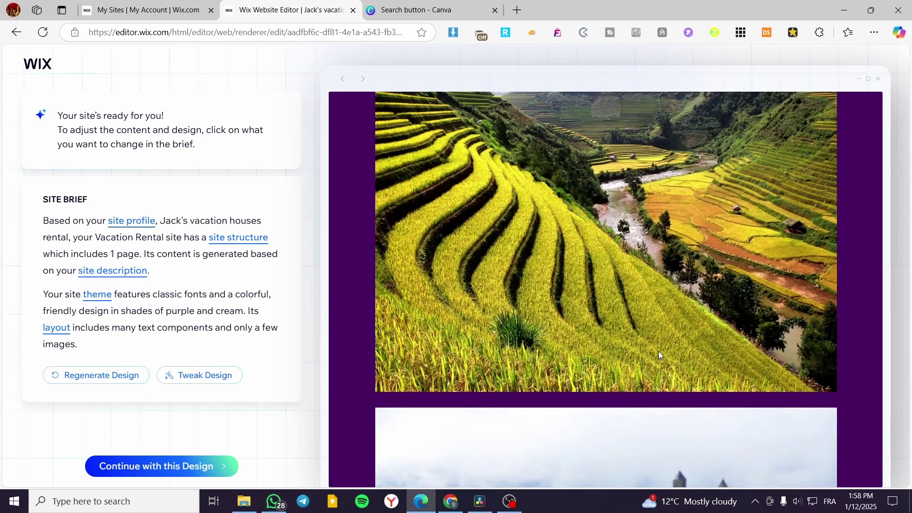
{"action": "scroll", "coordinate": [573, 353], "scroll_direction": "up", "scroll_amount": 7}
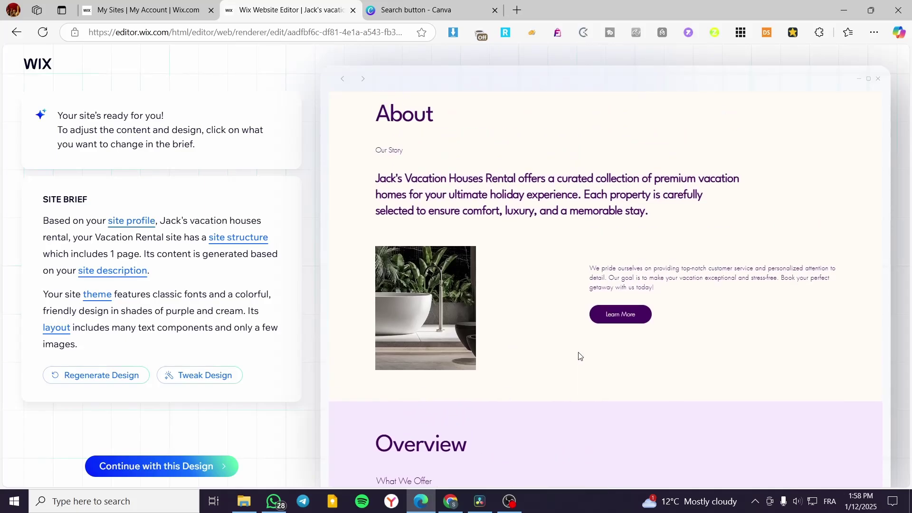
{"action": "scroll", "coordinate": [525, 346], "scroll_direction": "up", "scroll_amount": 9}
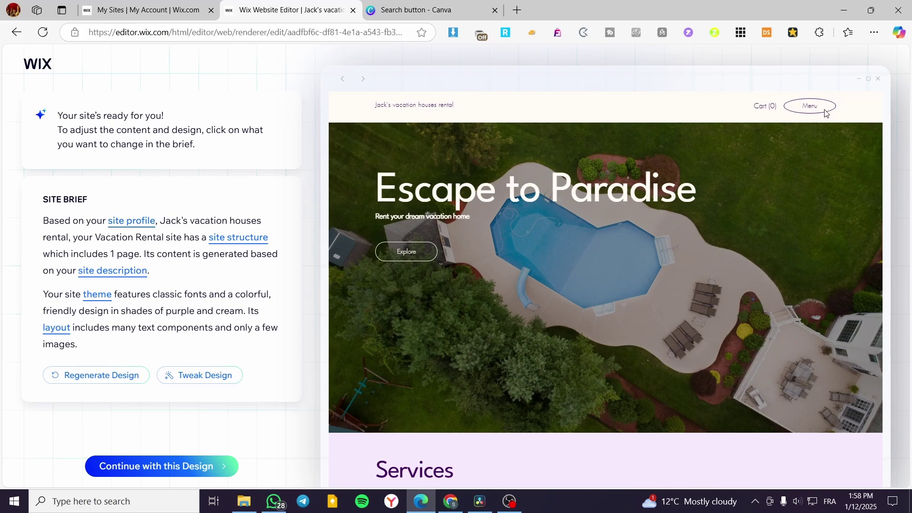
- Check the basic info, site description and contact info in the site profile, and close it without applying changes
{"action": "left_click", "coordinate": [127, 222]}
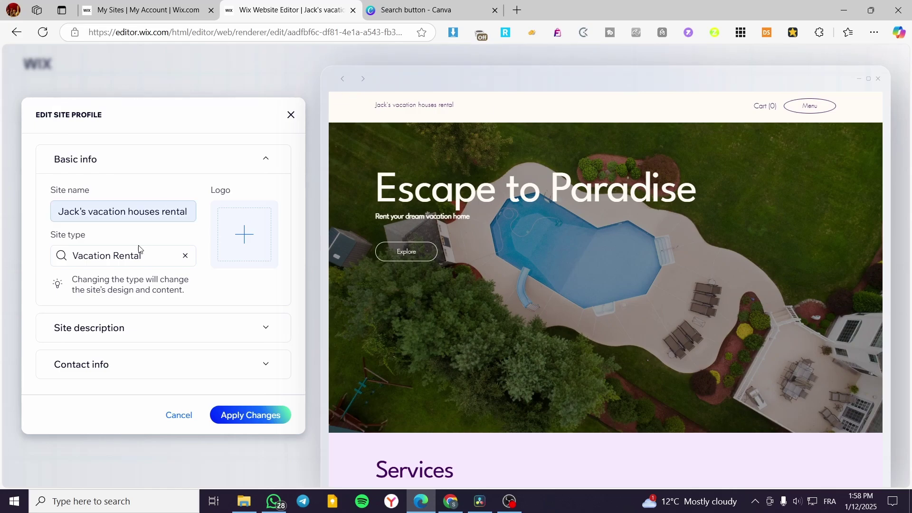
{"action": "left_click", "coordinate": [266, 332]}
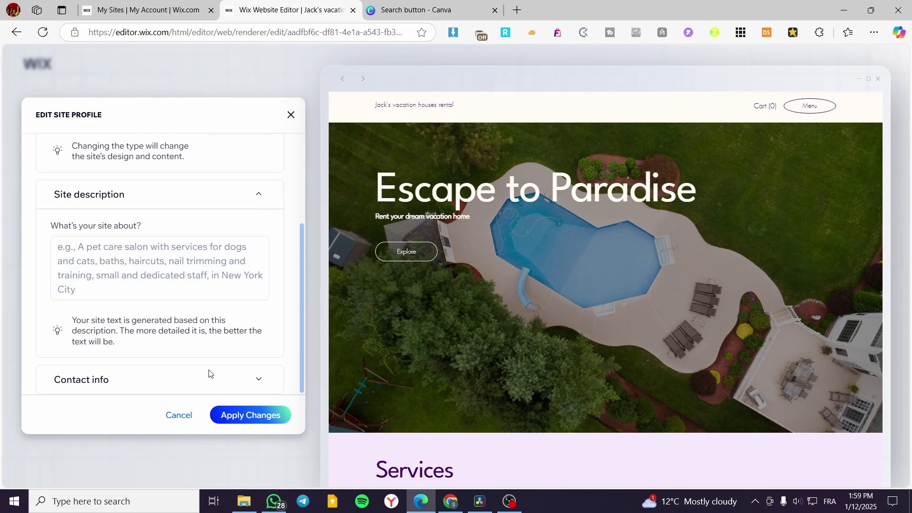
{"action": "scroll", "coordinate": [196, 299], "scroll_direction": "down", "scroll_amount": 3}
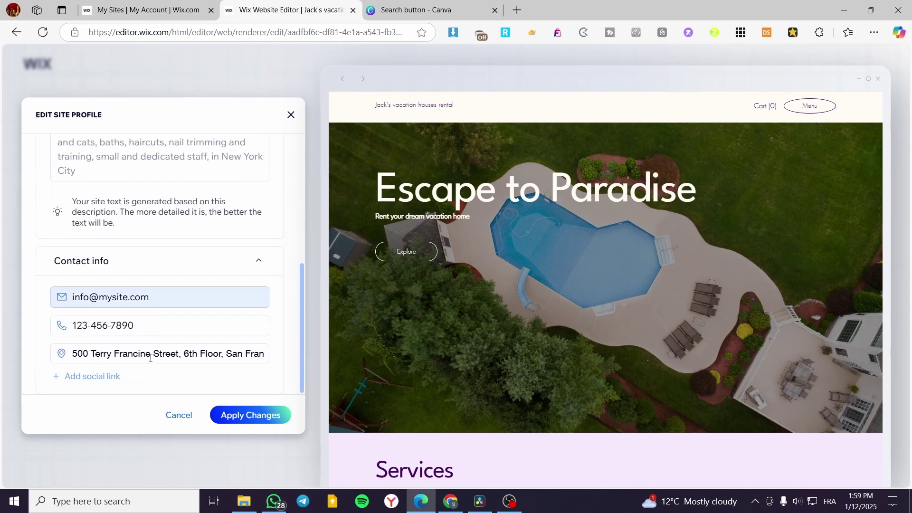
{"action": "left_click", "coordinate": [291, 115]}
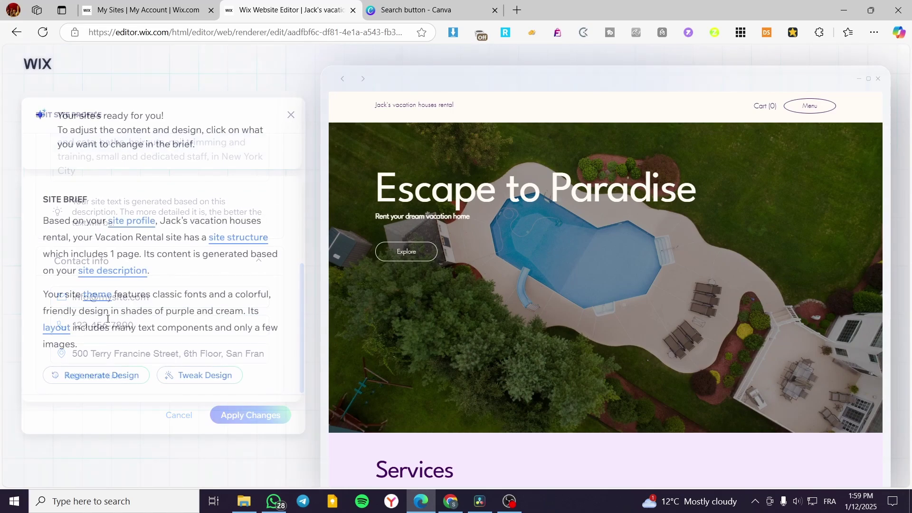
- Open the site structure settings and review the homepage sections and the additional pages on offer
{"action": "left_click", "coordinate": [235, 243]}
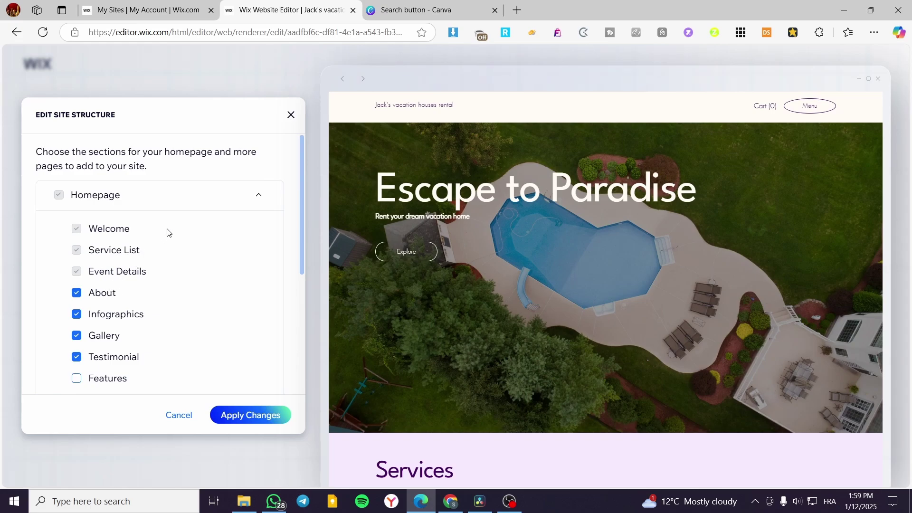
{"action": "scroll", "coordinate": [192, 267], "scroll_direction": "down", "scroll_amount": 4}
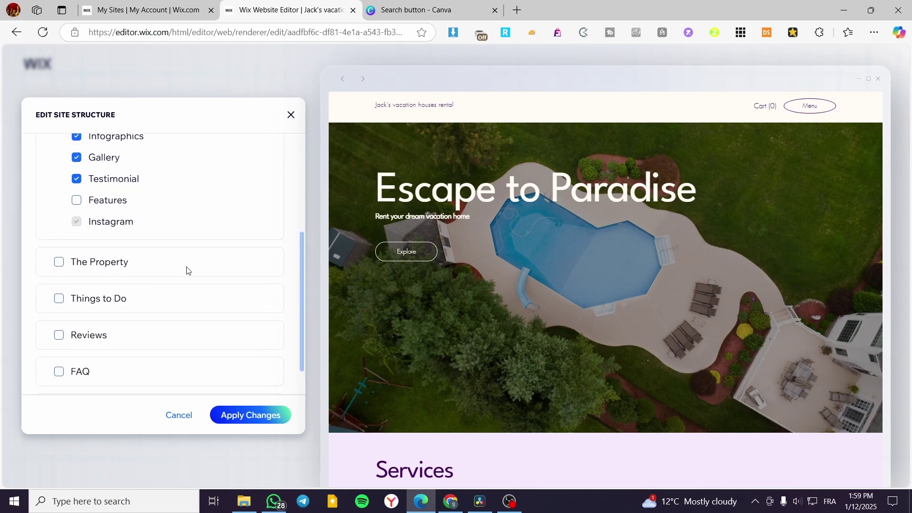
{"action": "scroll", "coordinate": [187, 269], "scroll_direction": "up", "scroll_amount": 4}
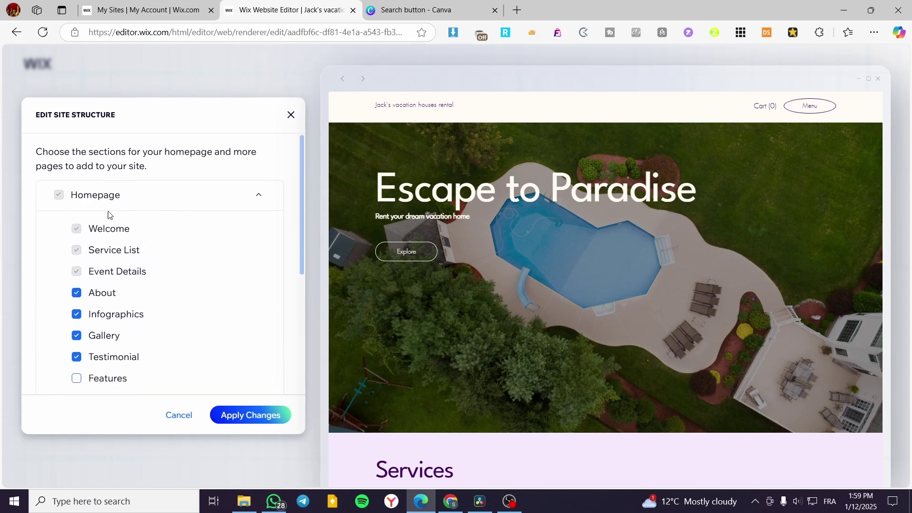
{"action": "left_click", "coordinate": [260, 196]}
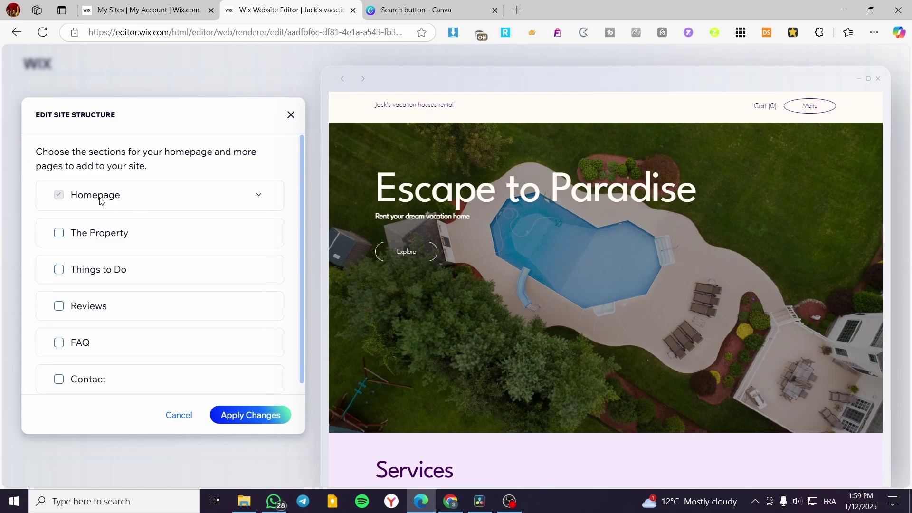
{"action": "left_click", "coordinate": [263, 197]}
{"action": "scroll", "coordinate": [91, 224], "scroll_direction": "down", "scroll_amount": 1}
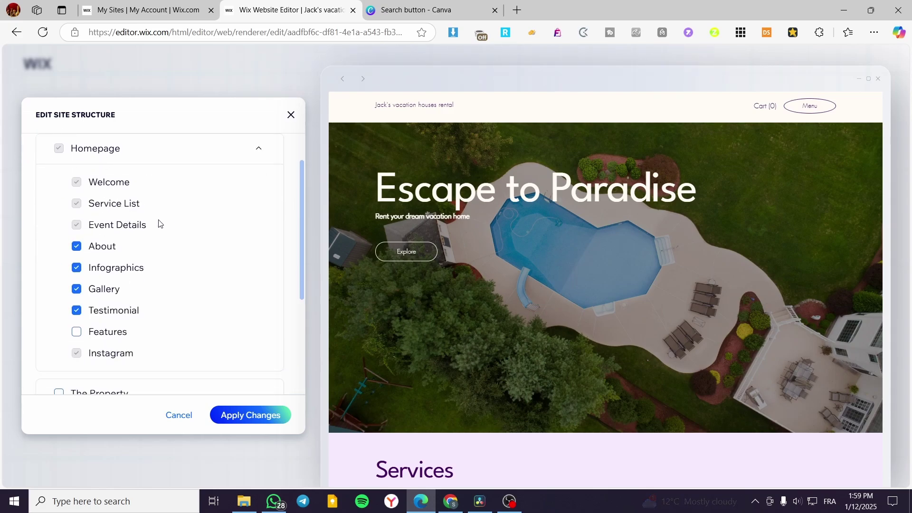
{"action": "scroll", "coordinate": [176, 276], "scroll_direction": "down", "scroll_amount": 1}
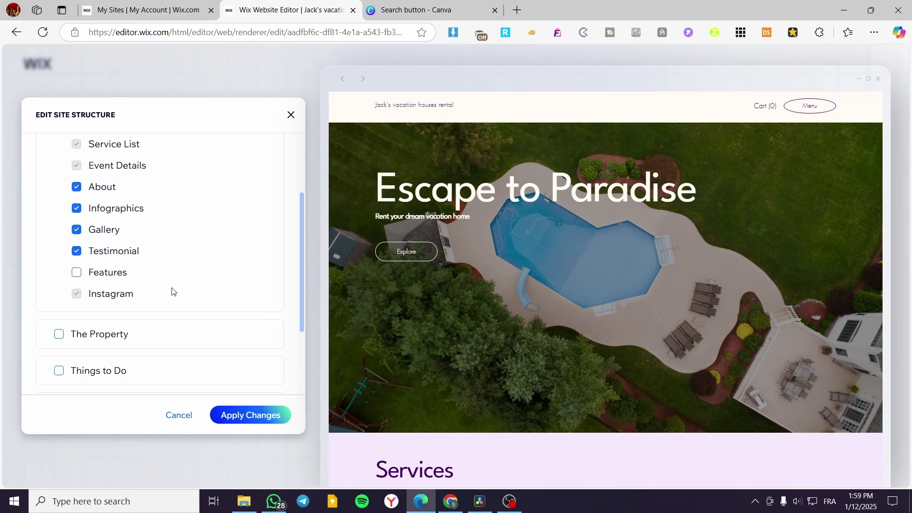
{"action": "scroll", "coordinate": [172, 291], "scroll_direction": "down", "scroll_amount": 2}
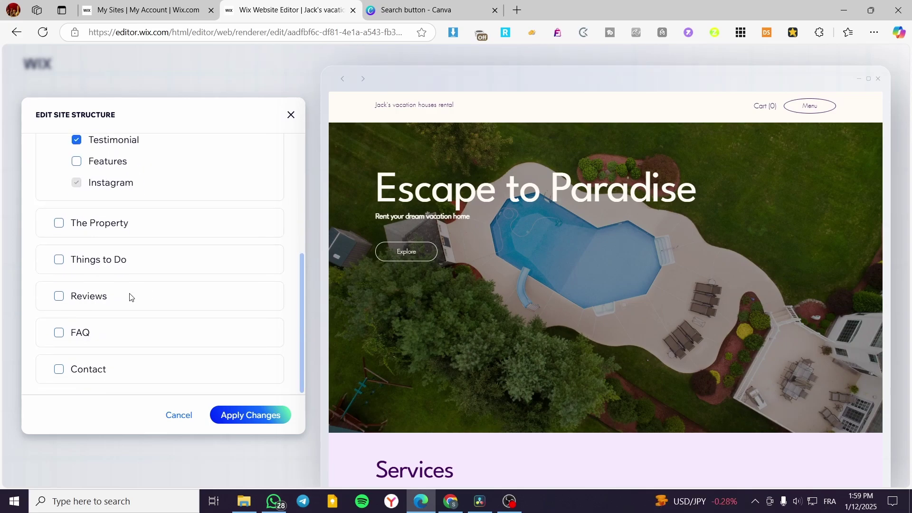
- Add The Property, Things to Do, Reviews, FAQ and Contact pages to the site structure and apply the changes
{"action": "left_click", "coordinate": [59, 224]}
{"action": "left_click", "coordinate": [60, 264]}
{"action": "left_click", "coordinate": [59, 297]}
{"action": "left_click", "coordinate": [59, 333]}
{"action": "left_click", "coordinate": [59, 370]}
{"action": "left_click", "coordinate": [250, 413]}
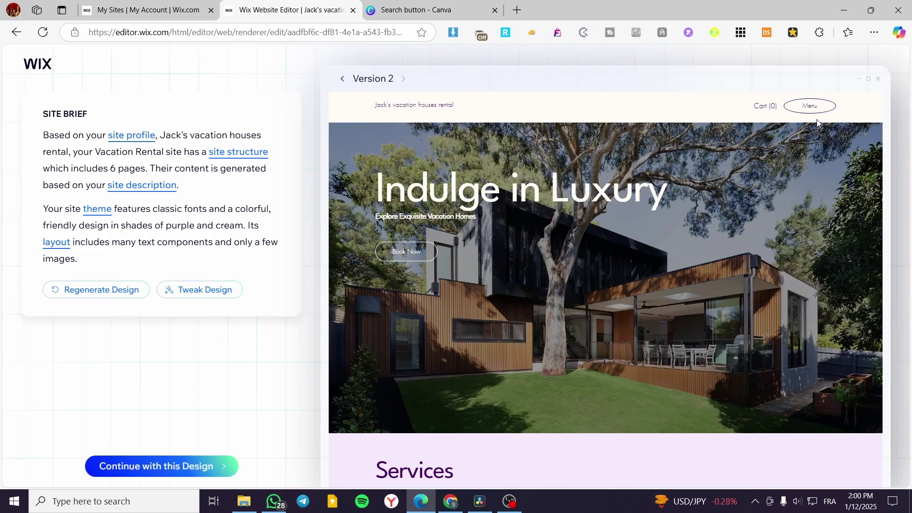
- Examine the homepage content of the updated Version 2 design
{"action": "scroll", "coordinate": [733, 335], "scroll_direction": "down", "scroll_amount": 20}
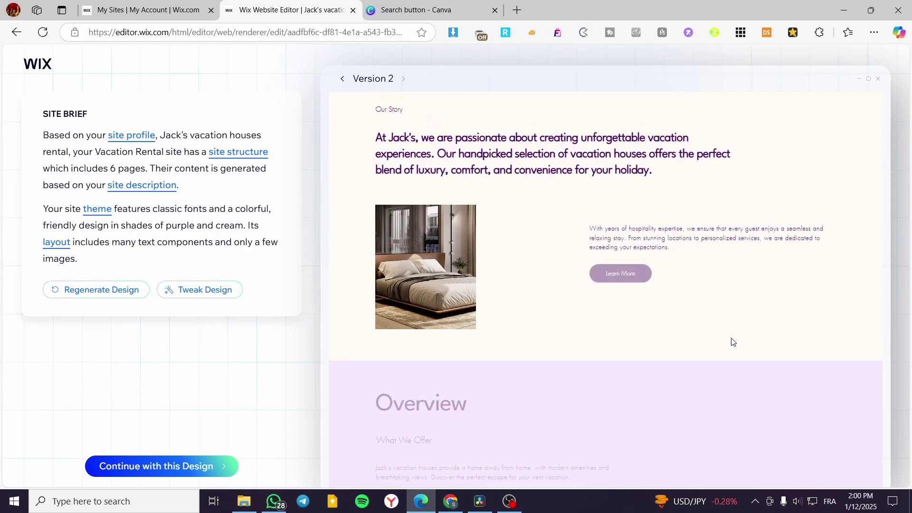
{"action": "scroll", "coordinate": [731, 340], "scroll_direction": "up", "scroll_amount": 20}
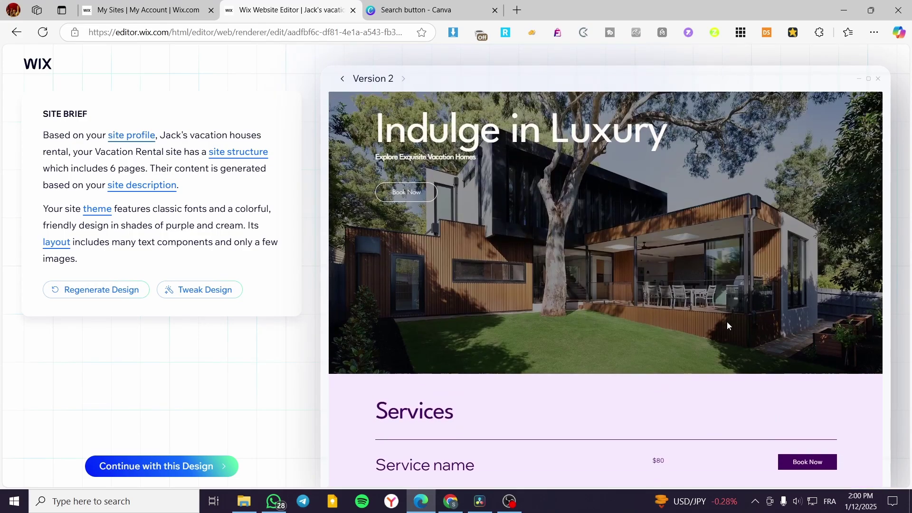
- Check the theme and layout change options for the generated design and close both without changing anything
{"action": "left_click", "coordinate": [98, 210]}
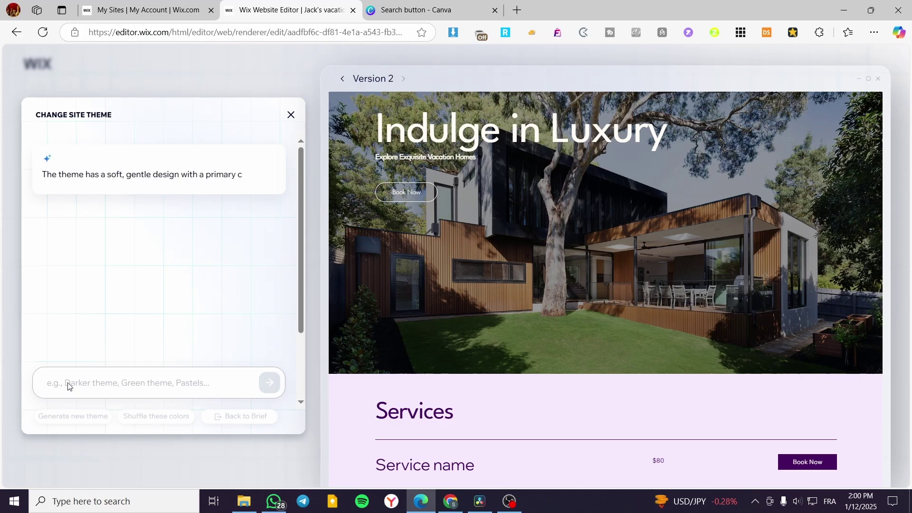
{"action": "left_click", "coordinate": [290, 117]}
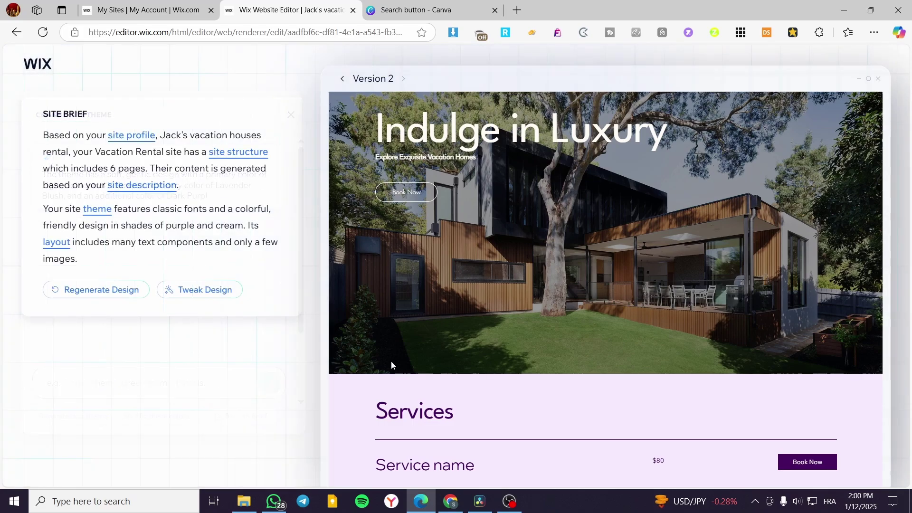
{"action": "left_click", "coordinate": [57, 243]}
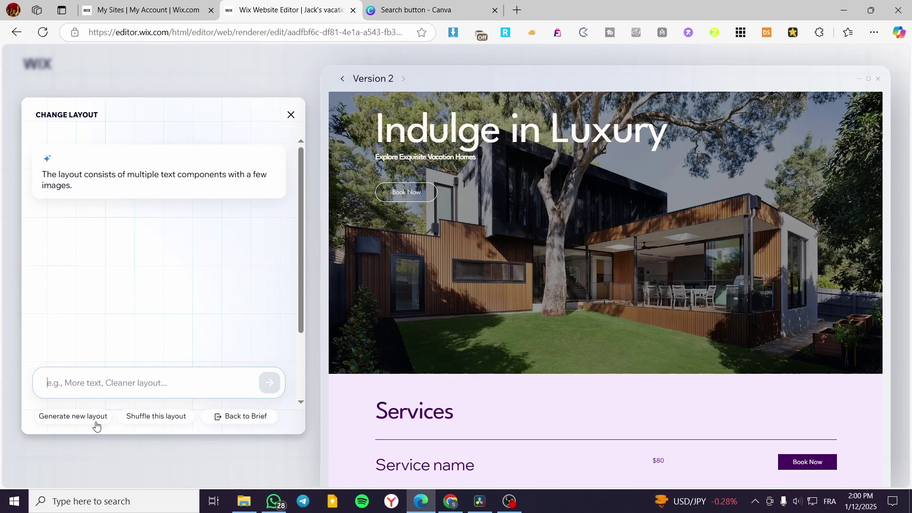
{"action": "left_click", "coordinate": [292, 116]}
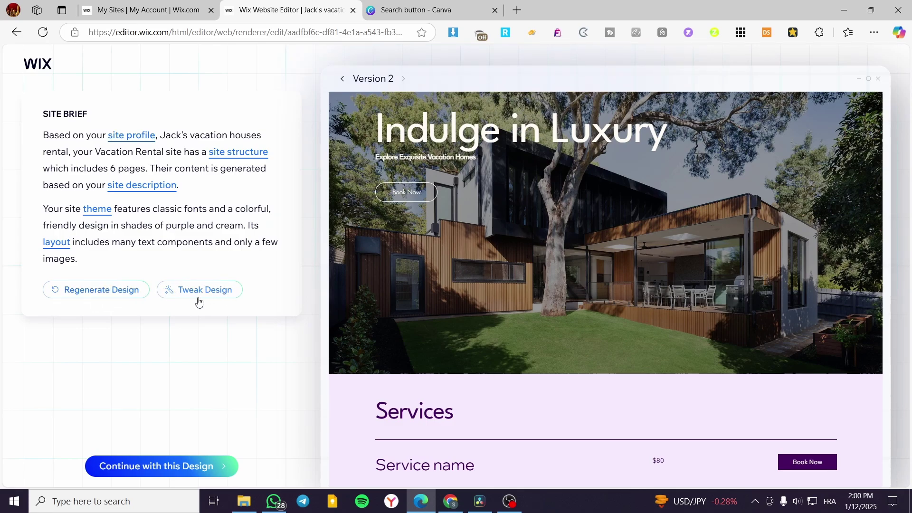
- Look over the Version 2 homepage once more, accept the design and continue to the editor without choosing a domain
{"action": "scroll", "coordinate": [682, 255], "scroll_direction": "up", "scroll_amount": 2}
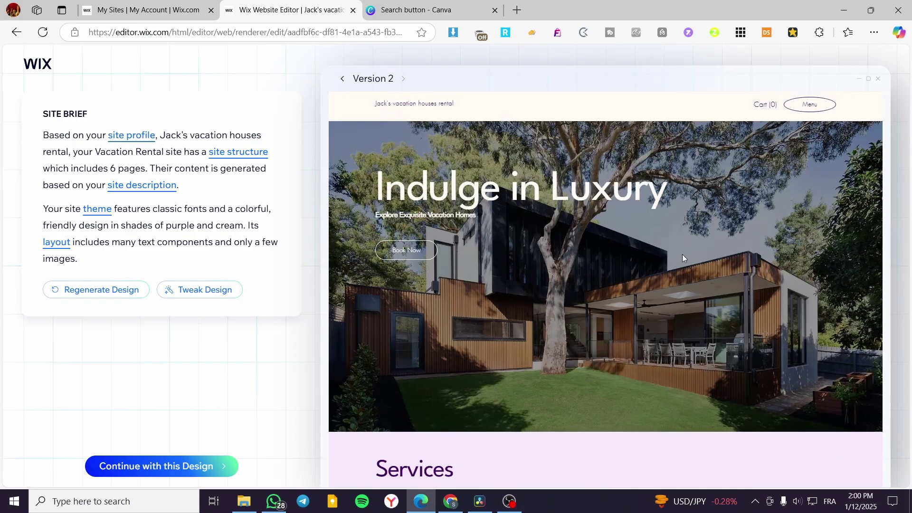
{"action": "scroll", "coordinate": [755, 228], "scroll_direction": "down", "scroll_amount": 15}
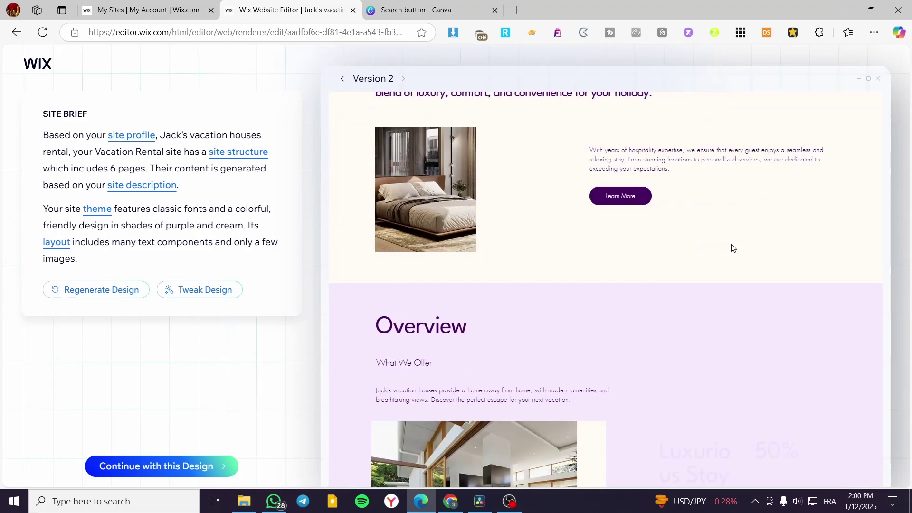
{"action": "scroll", "coordinate": [663, 345], "scroll_direction": "up", "scroll_amount": 5}
{"action": "scroll", "coordinate": [661, 339], "scroll_direction": "up", "scroll_amount": 10}
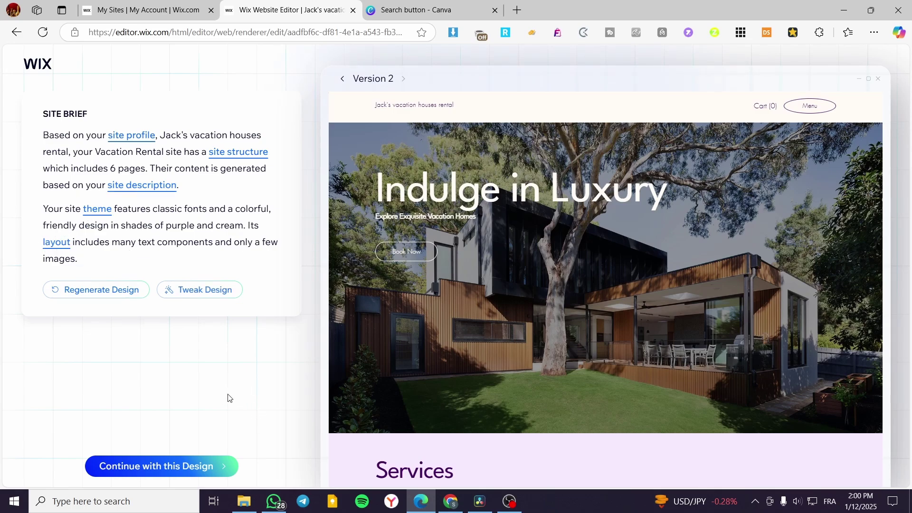
{"action": "left_click", "coordinate": [170, 470]}
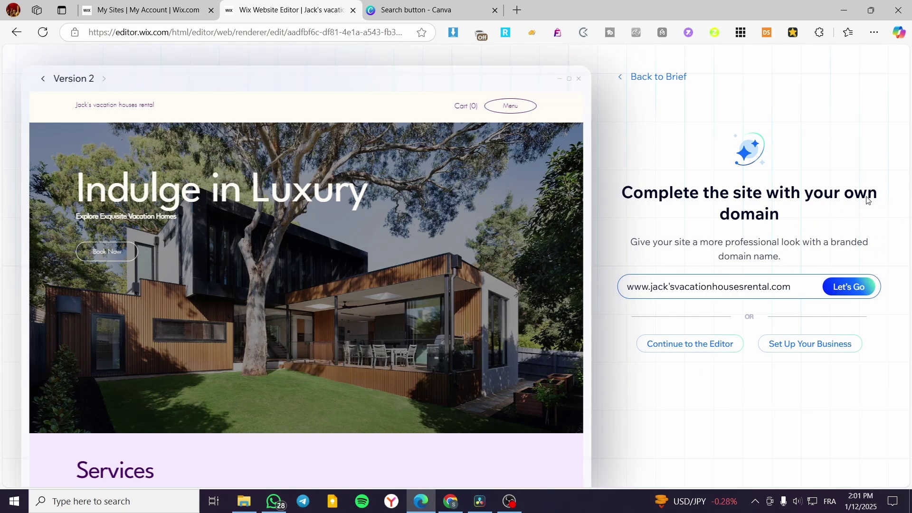
{"action": "left_click", "coordinate": [674, 352]}
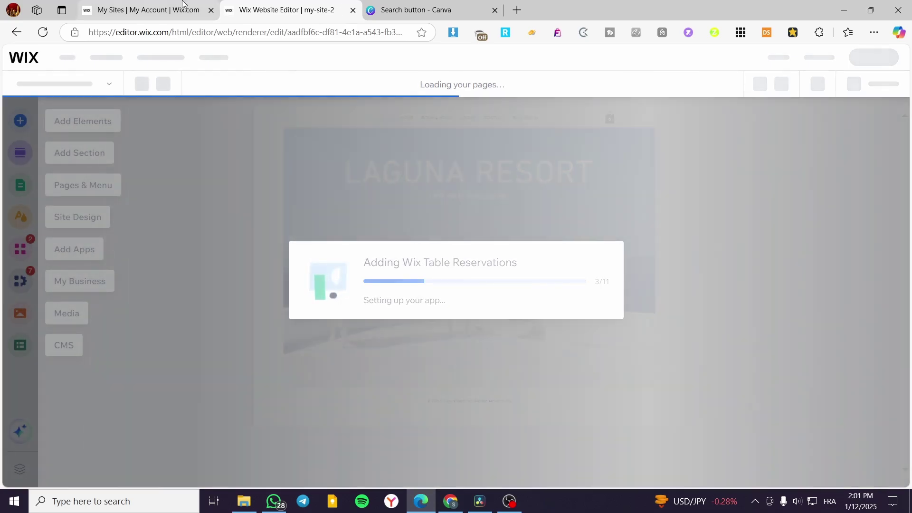
{"action": "left_click", "coordinate": [142, 10]}
{"action": "left_click", "coordinate": [266, 9]}
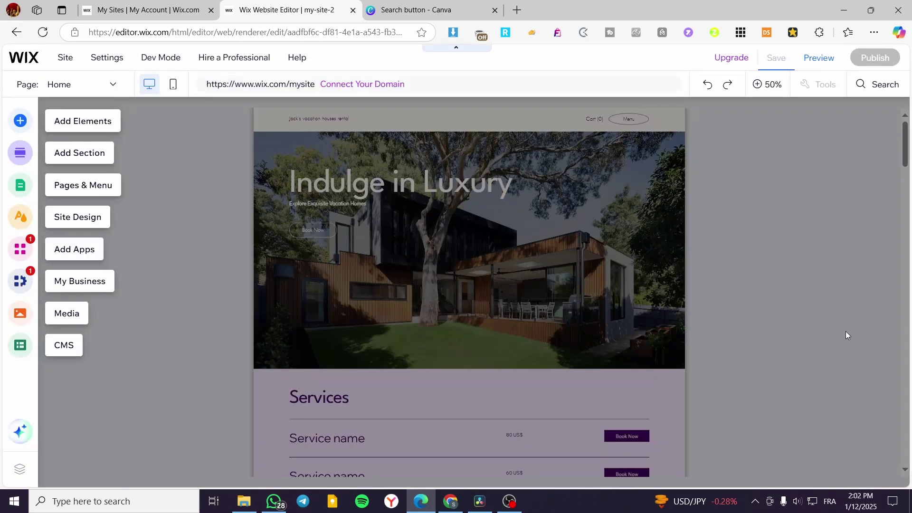
- Look over the generated homepage sections in the editor and set the canvas zoom to 100%
{"action": "scroll", "coordinate": [598, 311], "scroll_direction": "down", "scroll_amount": 10}
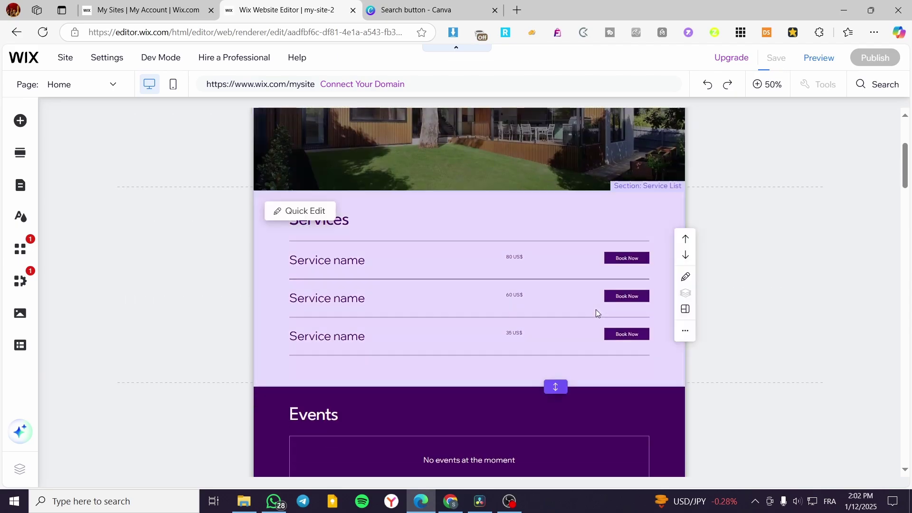
{"action": "scroll", "coordinate": [602, 287], "scroll_direction": "up", "scroll_amount": 2}
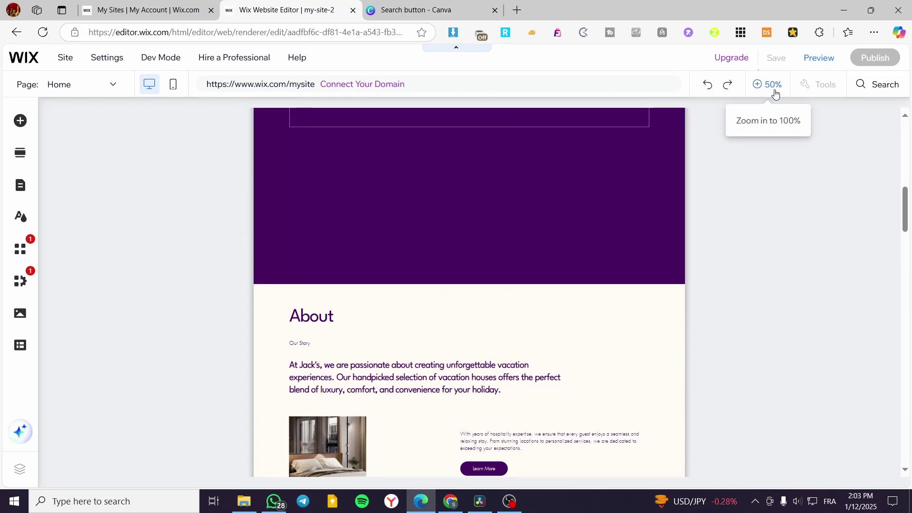
{"action": "left_click", "coordinate": [773, 85]}
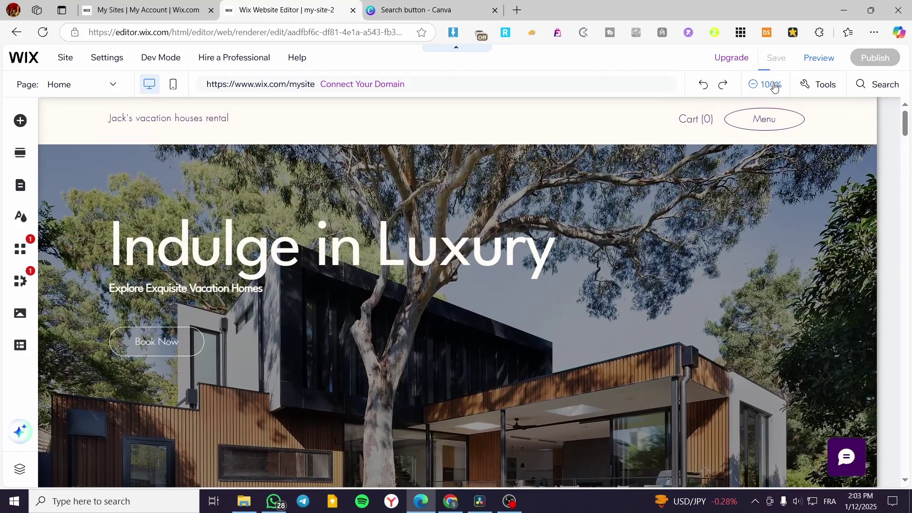
{"action": "scroll", "coordinate": [265, 294], "scroll_direction": "down", "scroll_amount": 5}
{"action": "scroll", "coordinate": [266, 296], "scroll_direction": "up", "scroll_amount": 5}
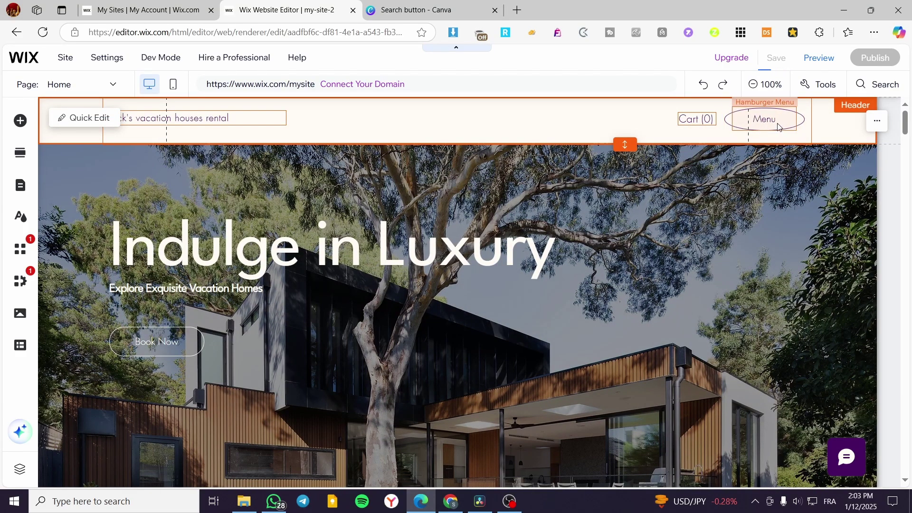
- Review the list of pages in the site menu and close it
{"action": "left_click", "coordinate": [11, 188]}
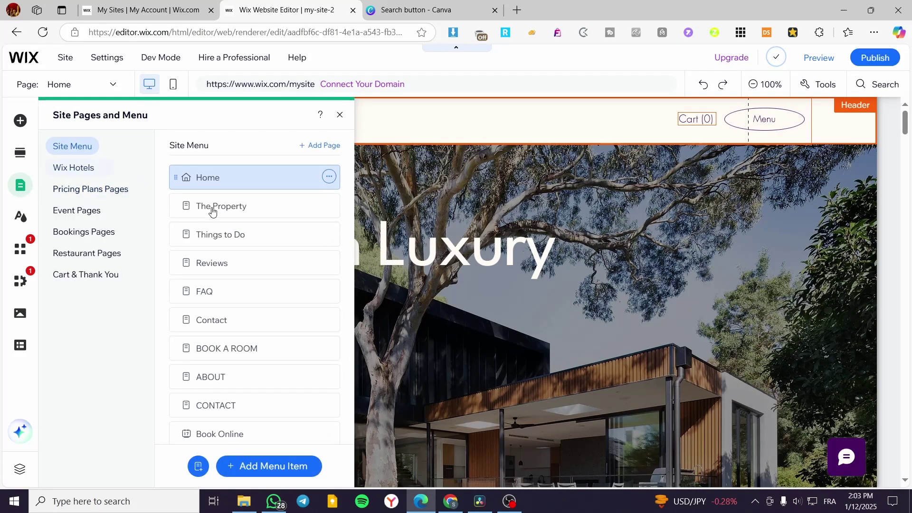
{"action": "scroll", "coordinate": [238, 252], "scroll_direction": "down", "scroll_amount": 3}
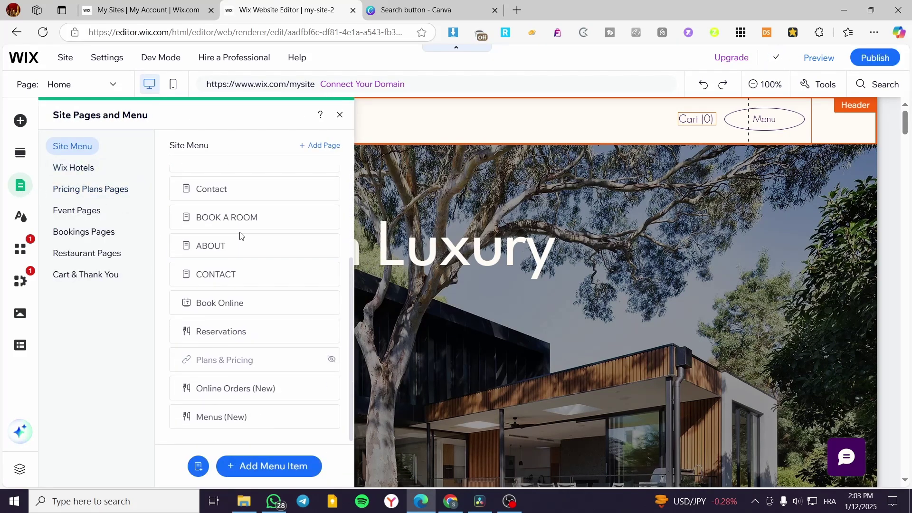
{"action": "scroll", "coordinate": [238, 236], "scroll_direction": "up", "scroll_amount": 3}
{"action": "left_click", "coordinate": [340, 114]}
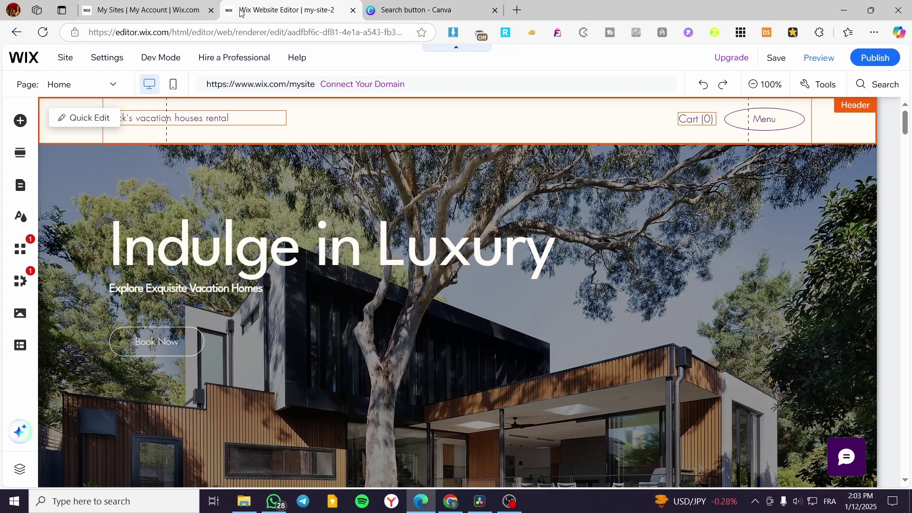
- Switch to the Wix account's site list, open the My Site 2 dashboard and go to the Hotels property setup overview
{"action": "left_click", "coordinate": [97, 11]}
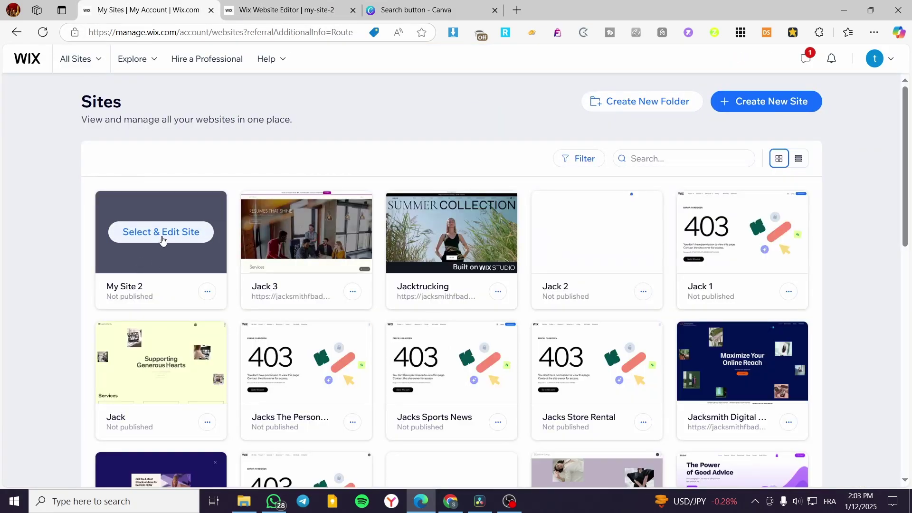
{"action": "left_click", "coordinate": [164, 240]}
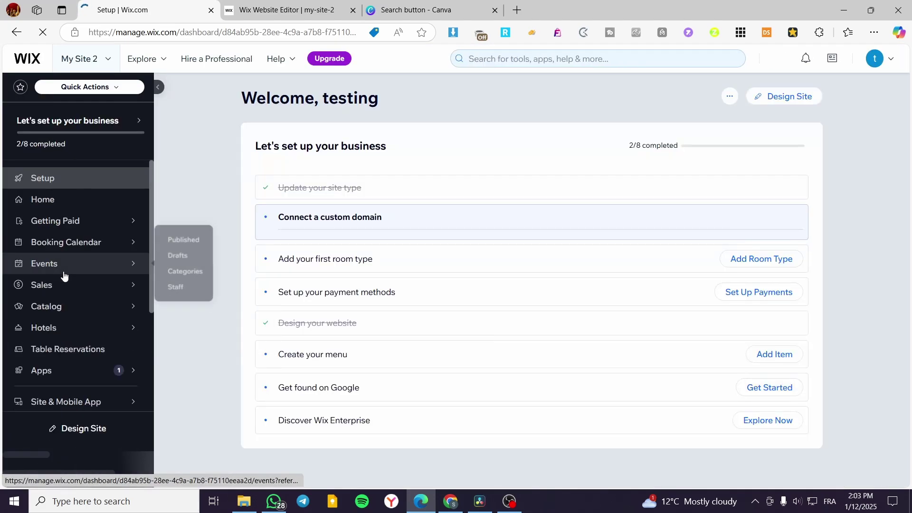
{"action": "mouse_move", "coordinate": [47, 327]}
{"action": "mouse_move", "coordinate": [223, 320]}
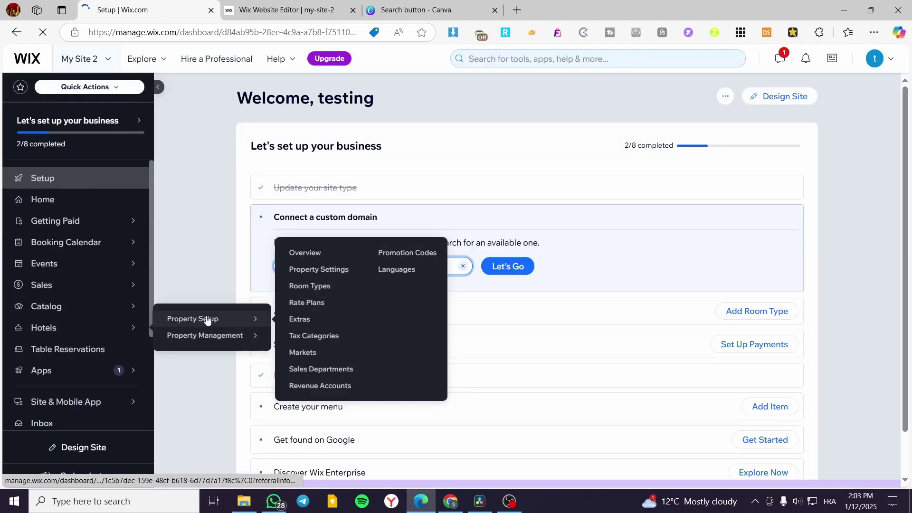
{"action": "left_click", "coordinate": [216, 320]}
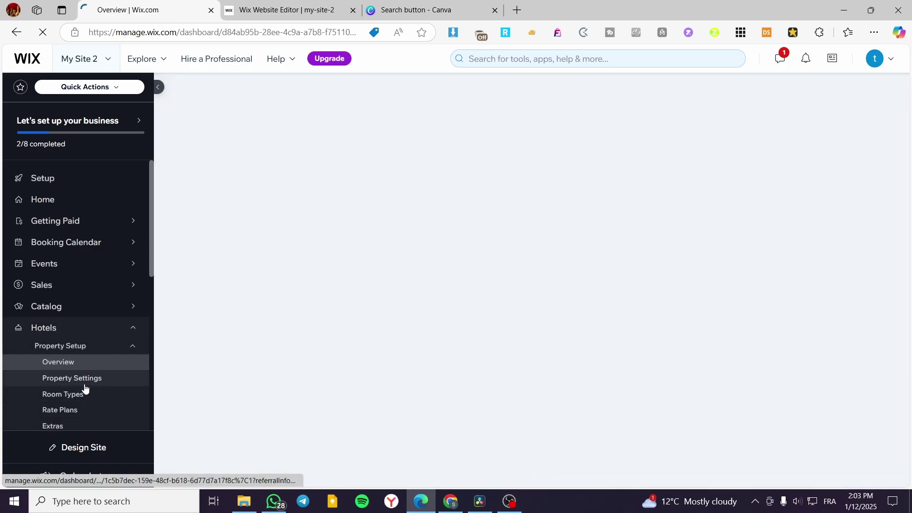
{"action": "scroll", "coordinate": [94, 397], "scroll_direction": "down", "scroll_amount": 1}
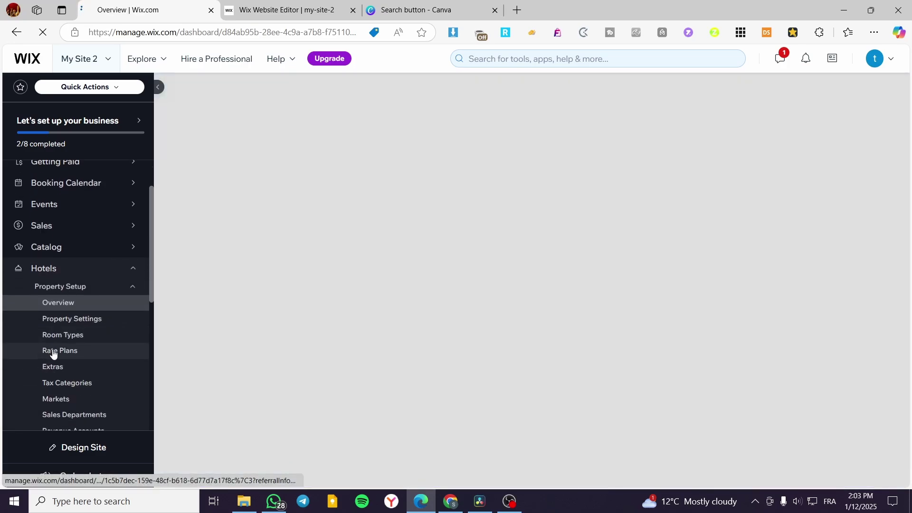
{"action": "scroll", "coordinate": [109, 373], "scroll_direction": "down", "scroll_amount": 1}
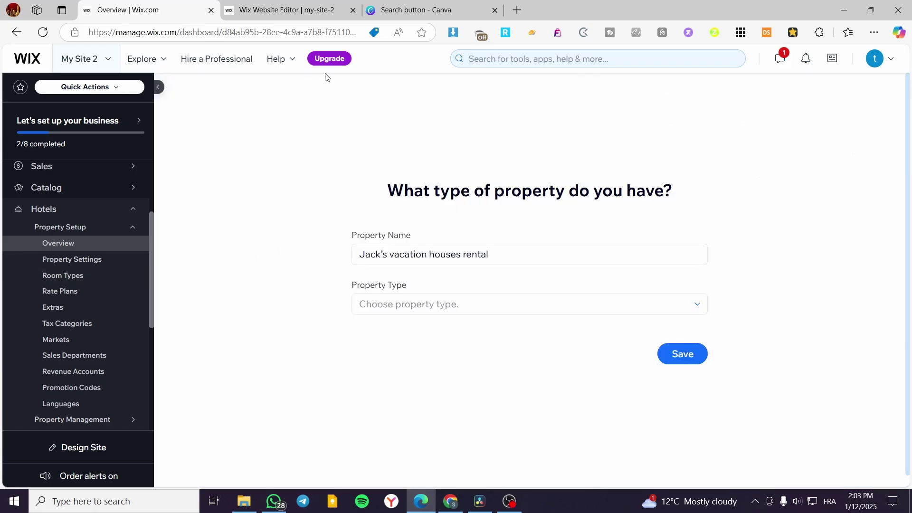
- Set the property type to Apartment, name the property "Beach View Appartment" and save it
{"action": "left_click", "coordinate": [296, 10]}
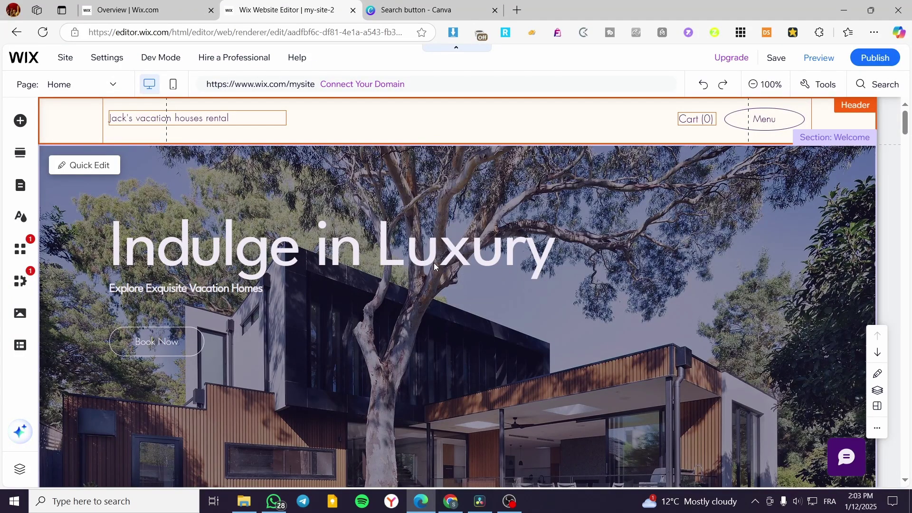
{"action": "left_click", "coordinate": [182, 10]}
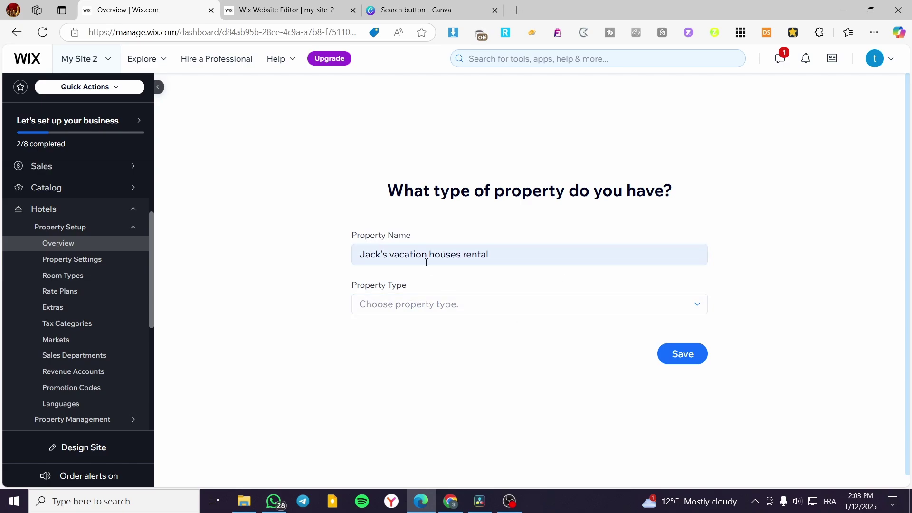
{"action": "left_click", "coordinate": [415, 303]}
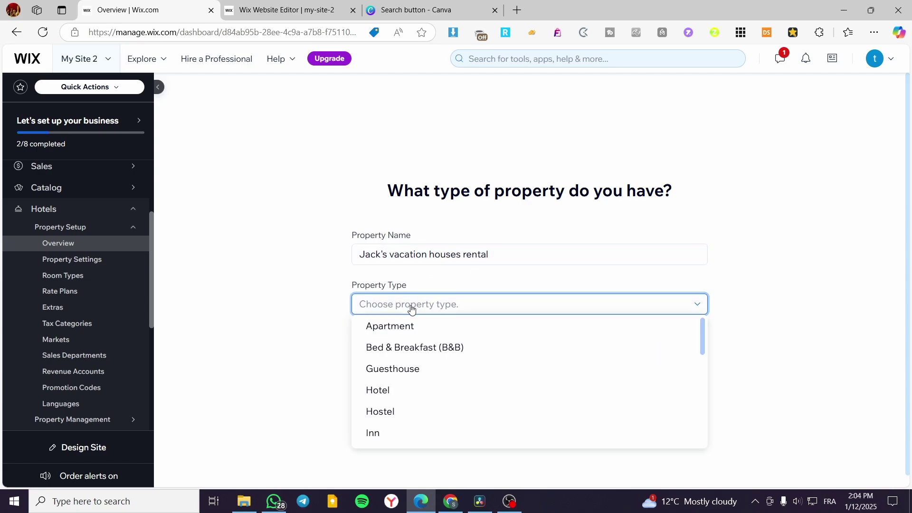
{"action": "left_click", "coordinate": [427, 327]}
{"action": "triple_click", "coordinate": [500, 254]}
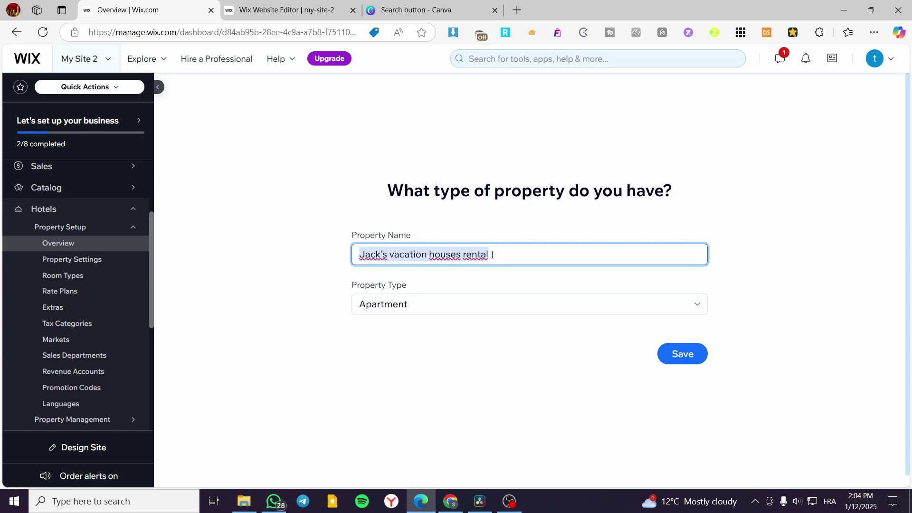
{"action": "left_click_drag", "start_coordinate": [494, 255], "coordinate": [344, 257]}
{"action": "type", "text": "Beach View Appartment"}
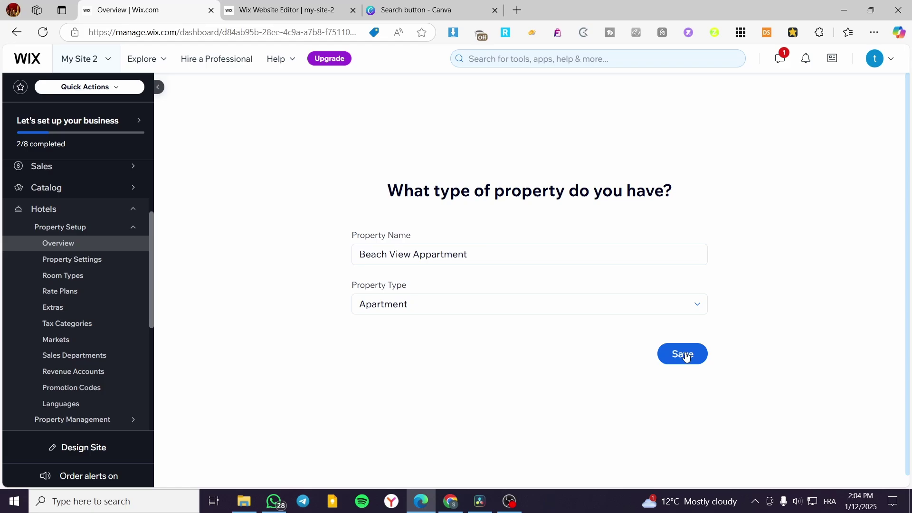
{"action": "left_click", "coordinate": [688, 354]}
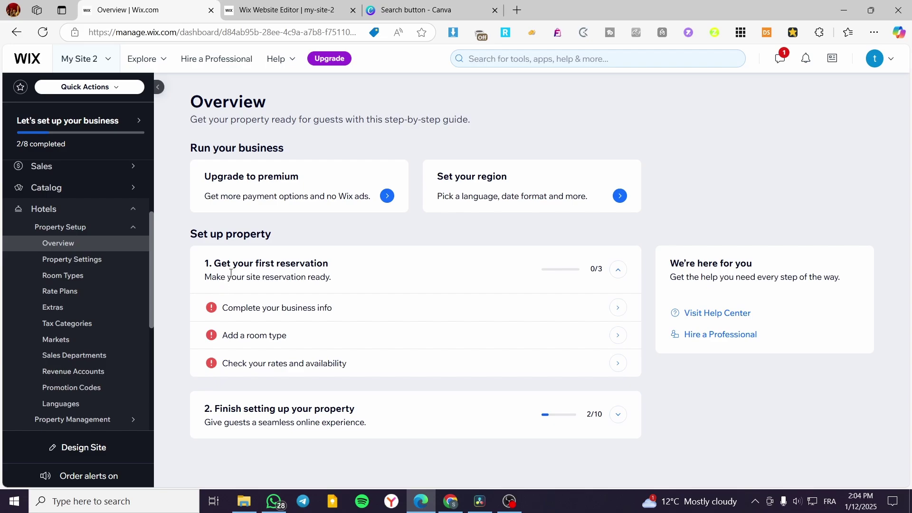
- Examine the property setup checklist, covering both the first reservation tasks and the tasks for finishing the property
{"action": "mouse_move", "coordinate": [279, 305]}
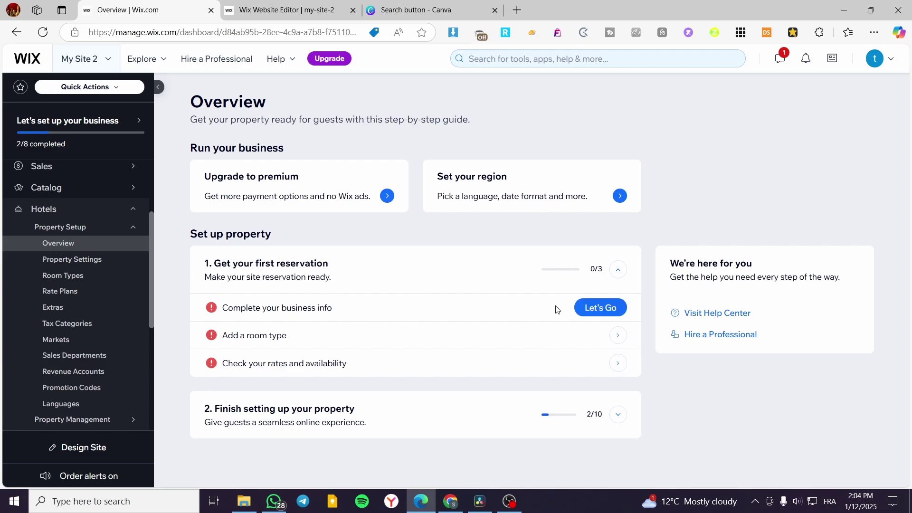
{"action": "mouse_move", "coordinate": [551, 334]}
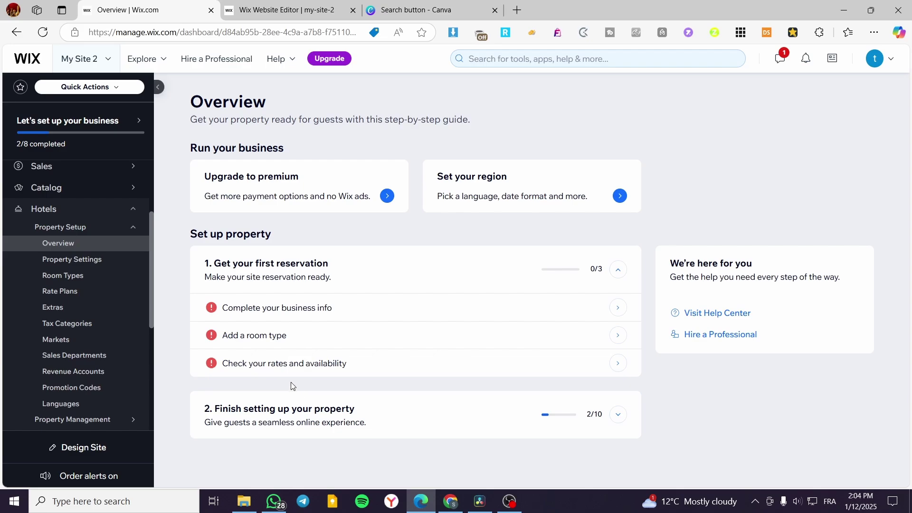
{"action": "mouse_move", "coordinate": [417, 369]}
{"action": "left_click", "coordinate": [618, 414]}
{"action": "scroll", "coordinate": [417, 346], "scroll_direction": "down", "scroll_amount": 5}
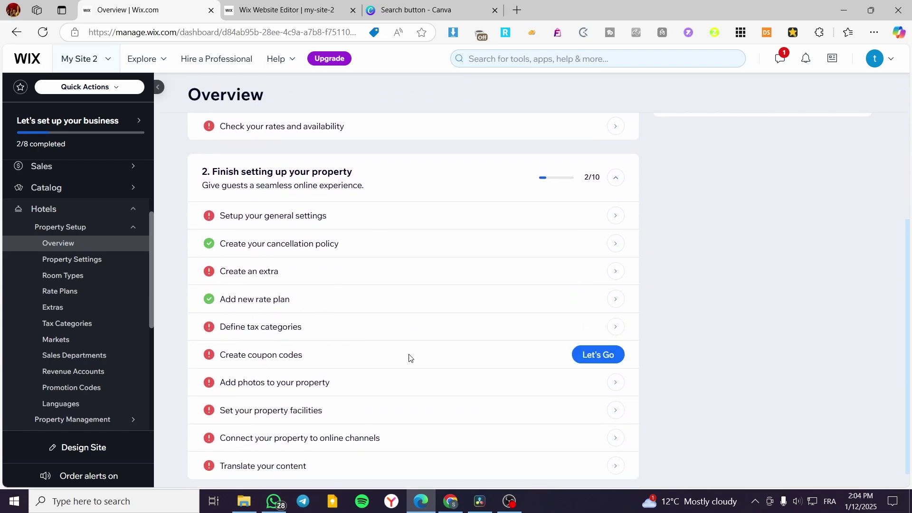
{"action": "scroll", "coordinate": [409, 370], "scroll_direction": "down", "scroll_amount": 1}
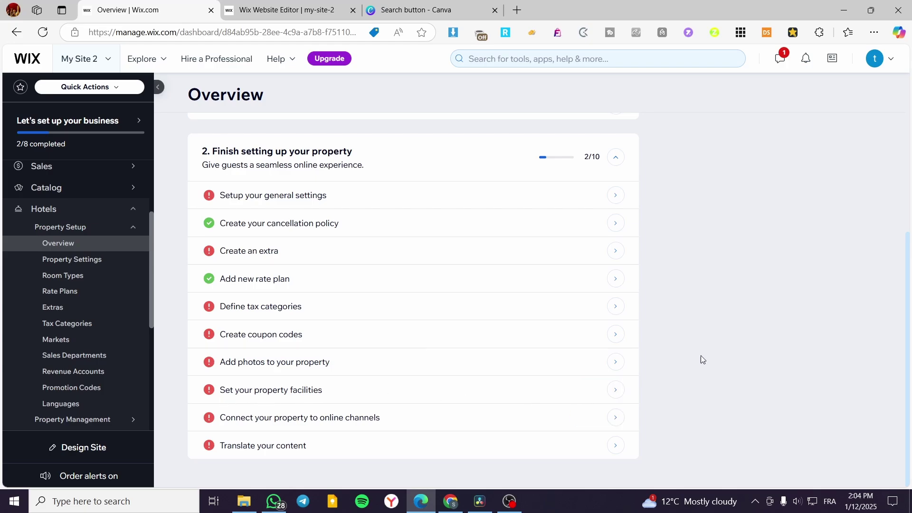
{"action": "scroll", "coordinate": [463, 350], "scroll_direction": "up", "scroll_amount": 2}
{"action": "scroll", "coordinate": [463, 350], "scroll_direction": "up", "scroll_amount": 3}
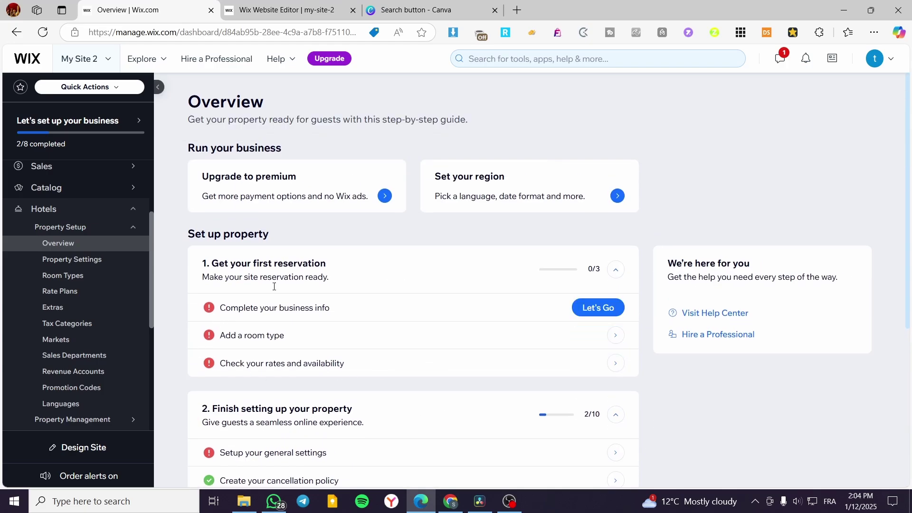